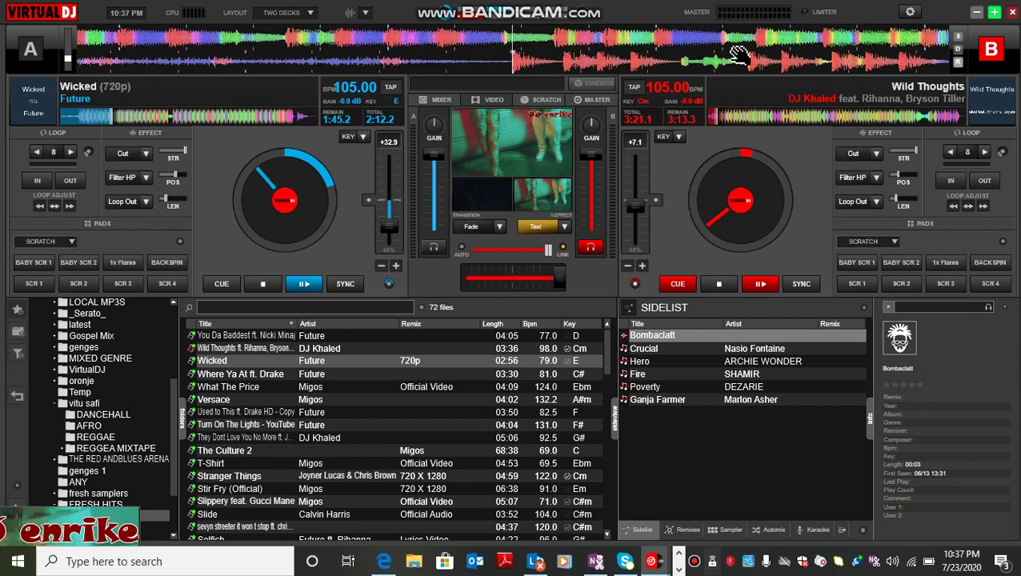
# - Open Settings on the Record page, showing filename 'best bongo mashup mixtape' in MP4 format
pyautogui.click(909, 13)
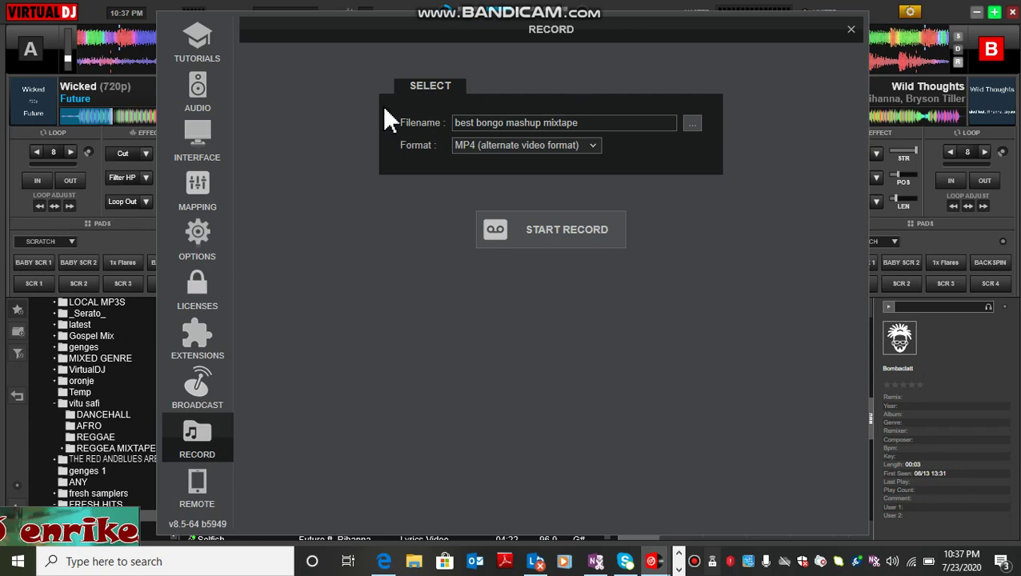
# - Switch the interface to the Default skin and close Settings to preview it
pyautogui.click(200, 143)
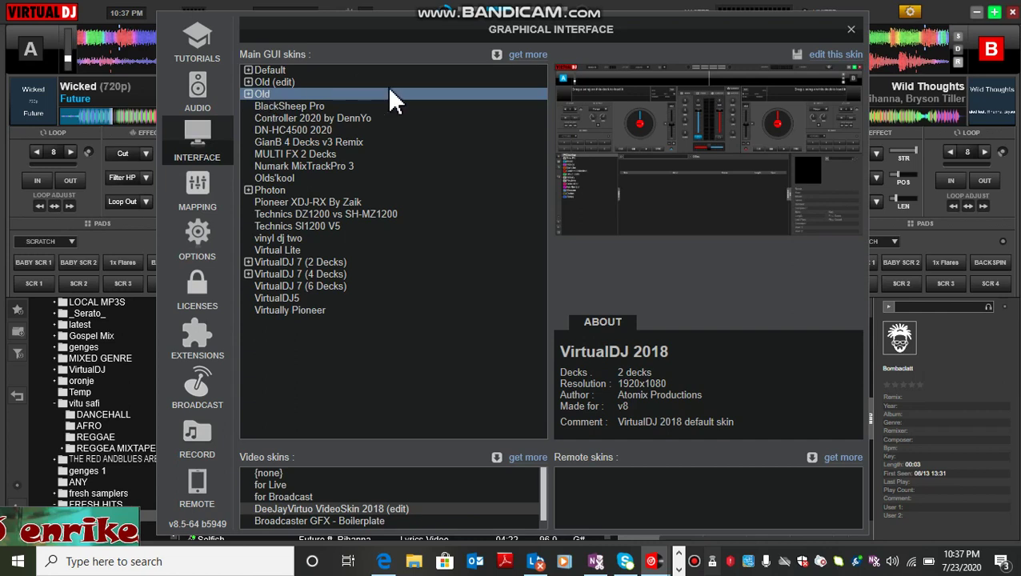
pyautogui.click(269, 69)
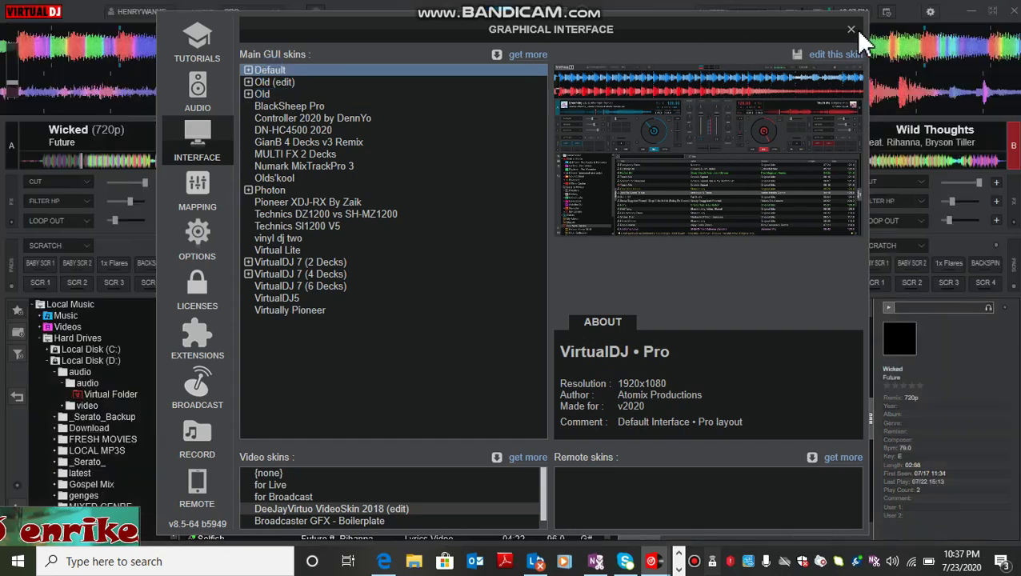
pyautogui.click(851, 29)
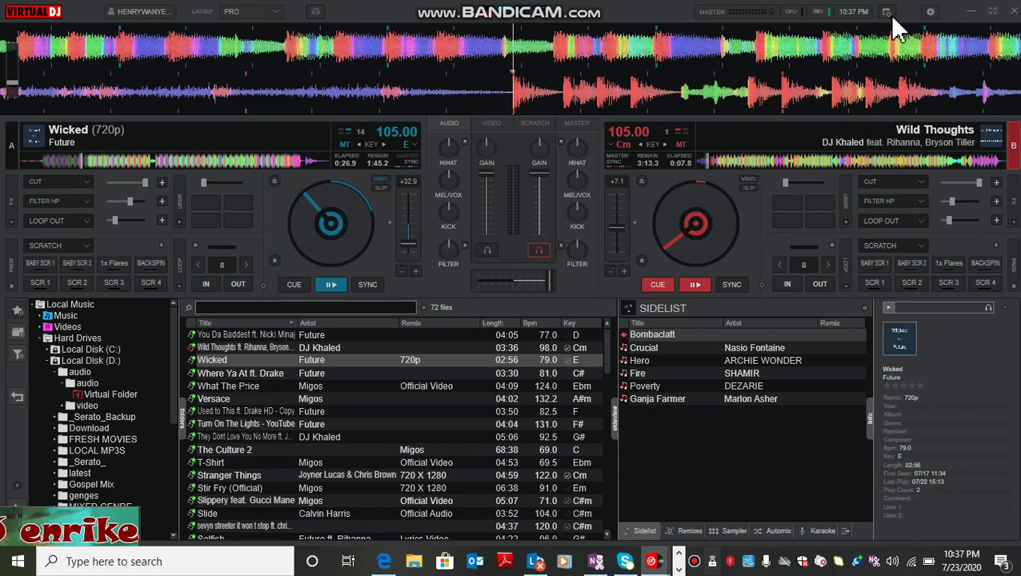
# - Return the interface to the Old two-deck skin and close Settings
pyautogui.click(930, 12)
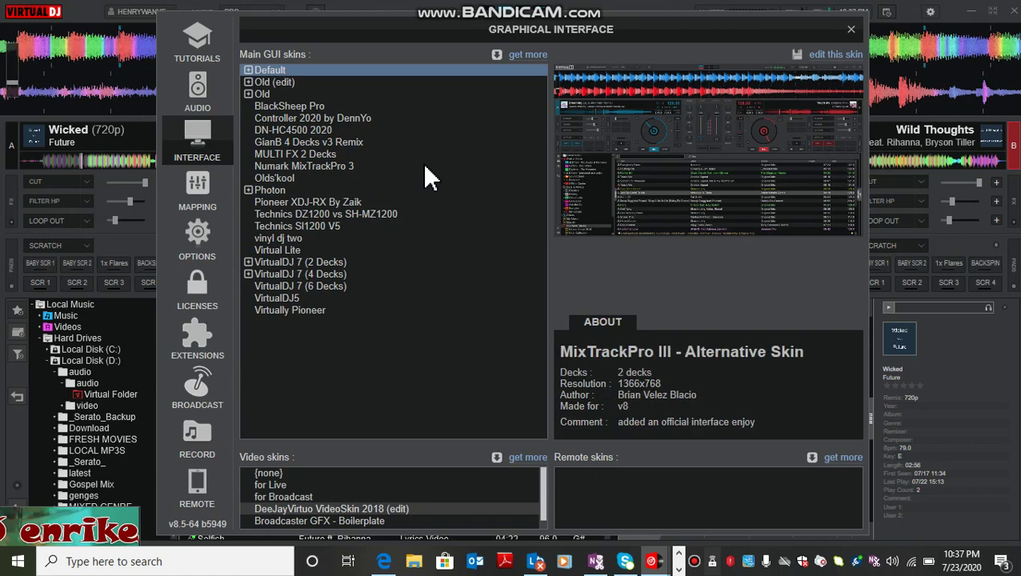
pyautogui.click(257, 92)
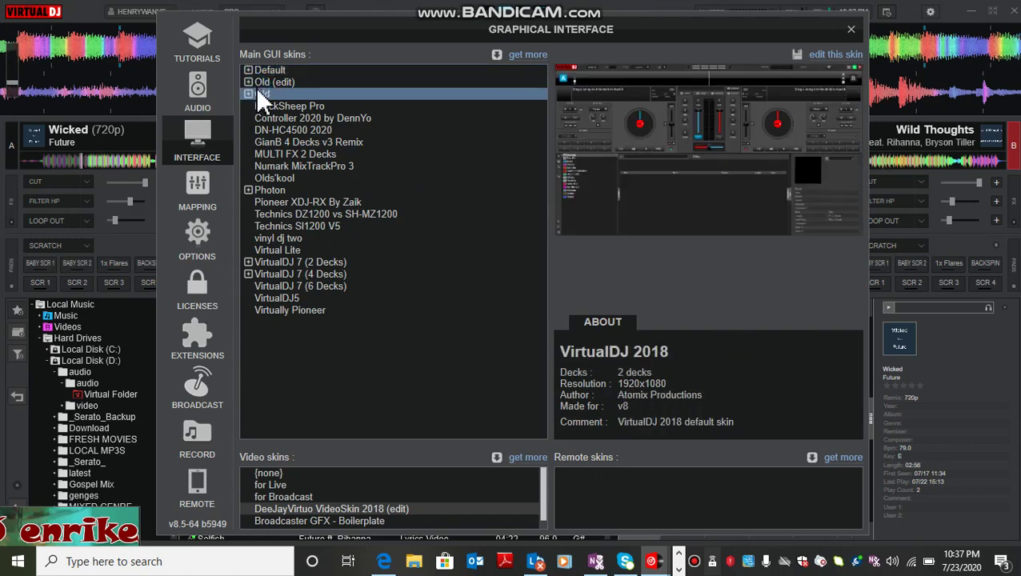
pyautogui.click(849, 34)
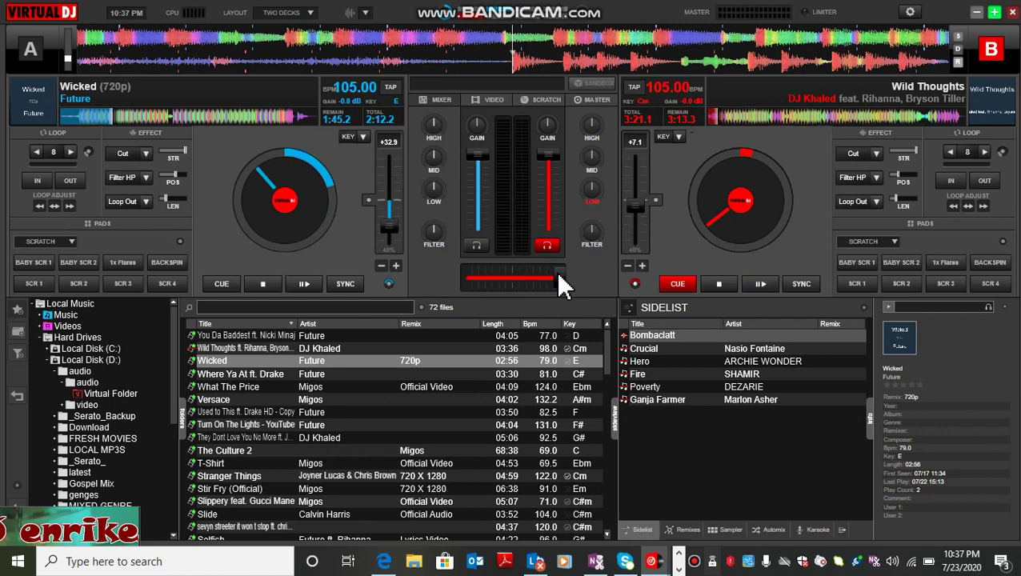
# - Sweep the crossfader fully to deck A, then fully to deck B, then back to deck A
pyautogui.moveTo(559, 273); pyautogui.dragTo(360, 272)
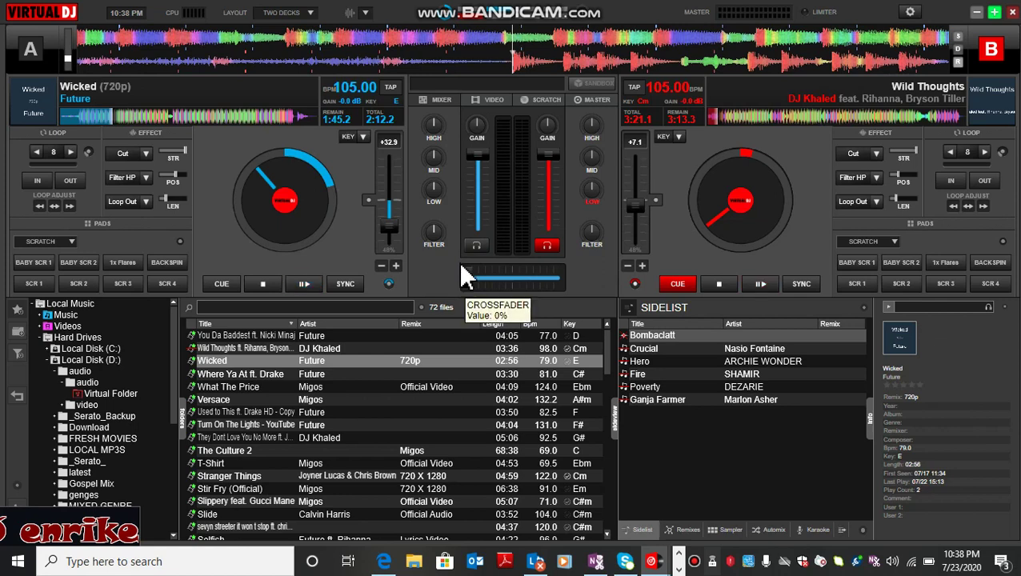
pyautogui.moveTo(469, 277); pyautogui.dragTo(599, 287)
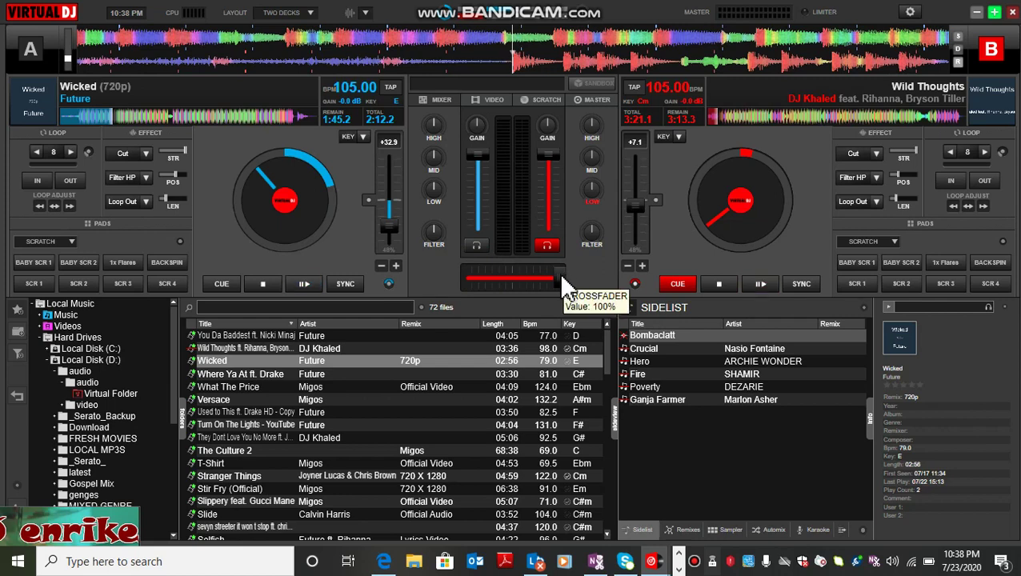
pyautogui.moveTo(531, 285); pyautogui.dragTo(449, 288)
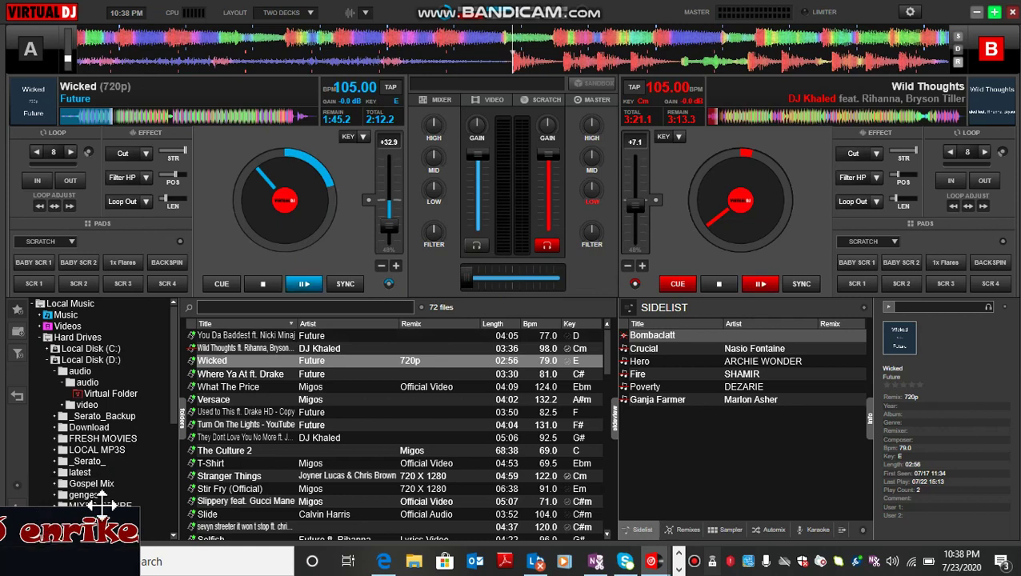
pyautogui.moveTo(102, 504); pyautogui.dragTo(202, 422)
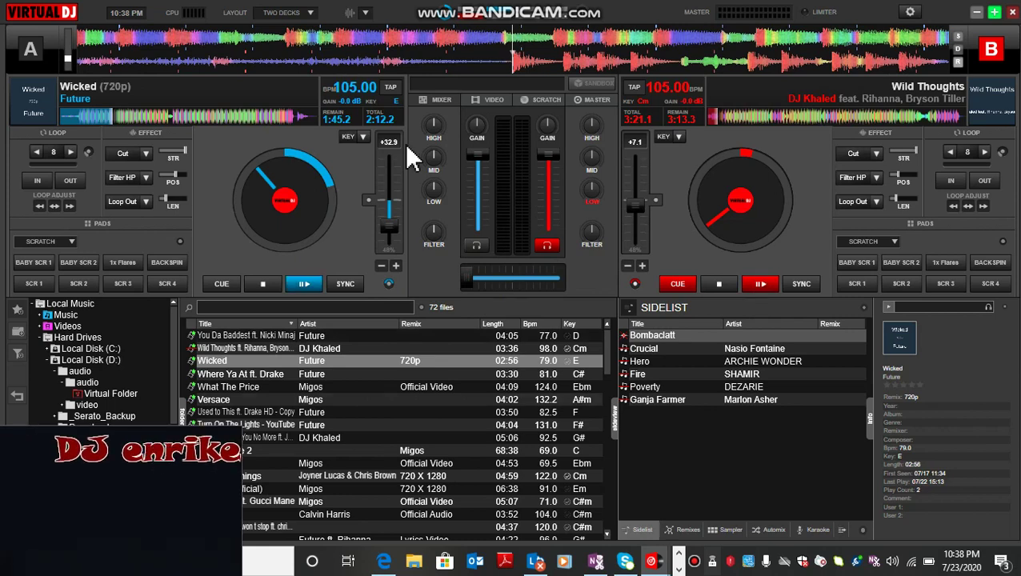
# - Show the mixer's video output panel and open the keyboard Mapping settings page
pyautogui.click(491, 101)
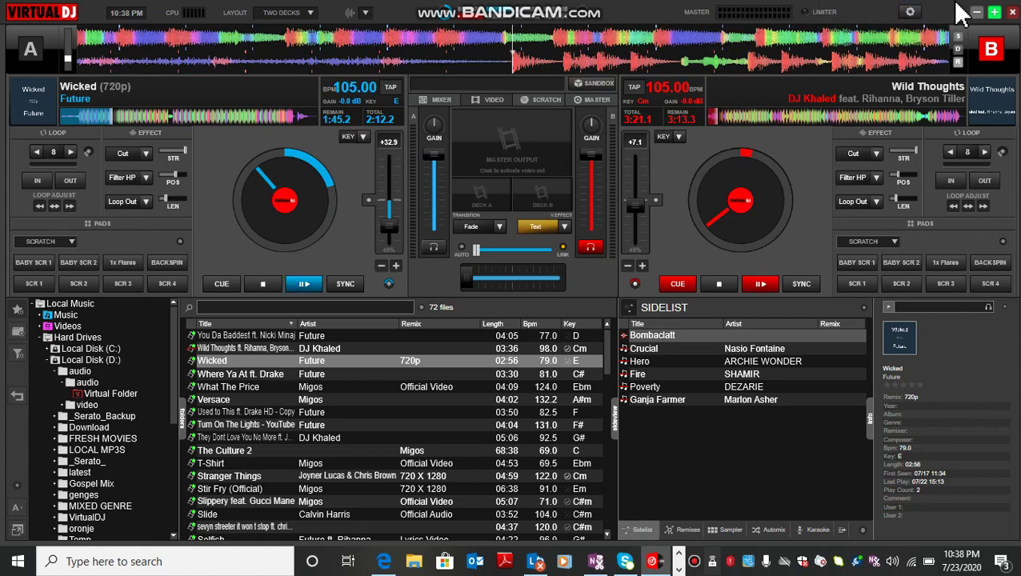
pyautogui.click(911, 12)
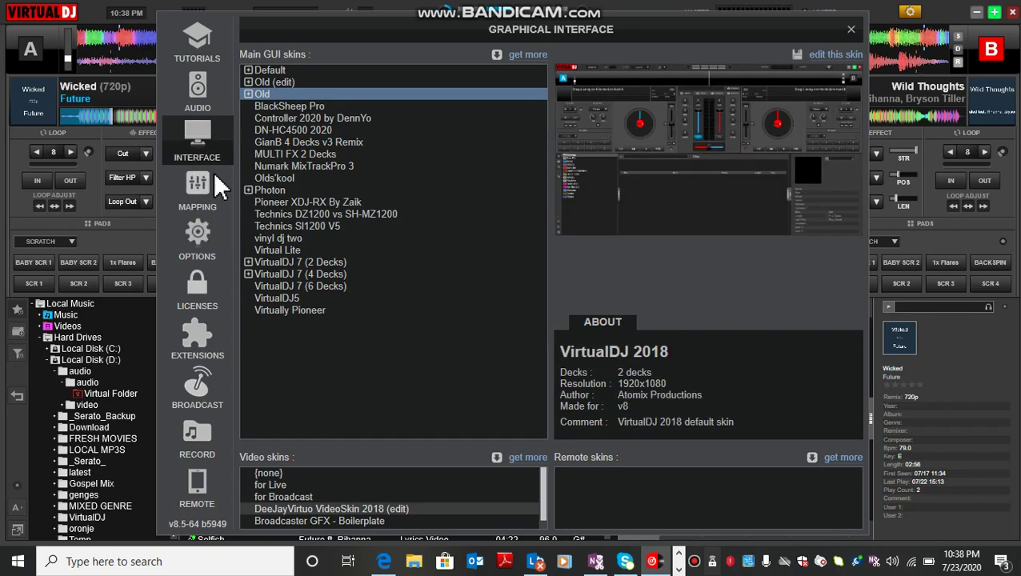
pyautogui.click(200, 196)
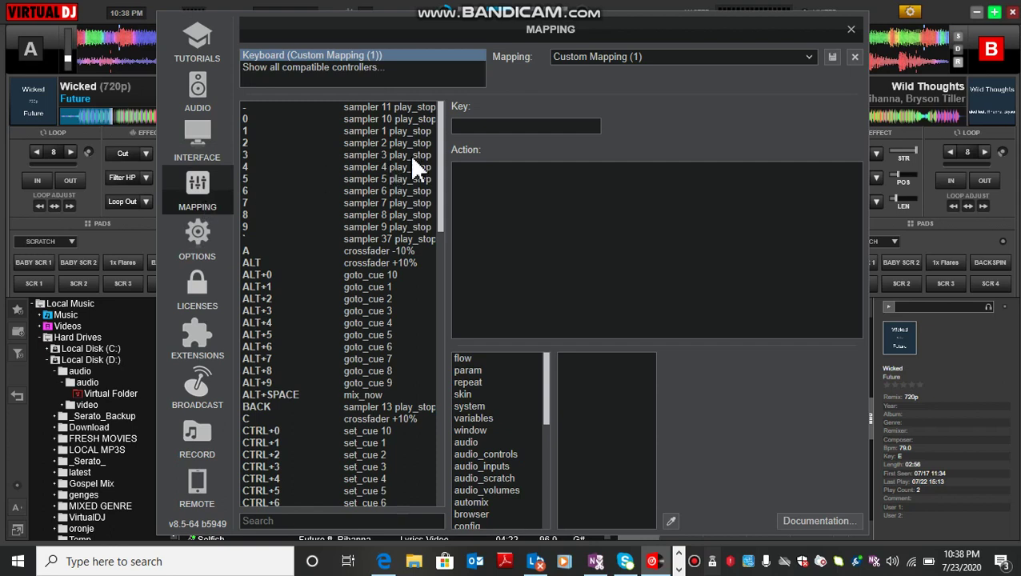
# - Keep Custom Mapping (1) as the active map and look up key Q's crossfader 0% action
pyautogui.click(809, 58)
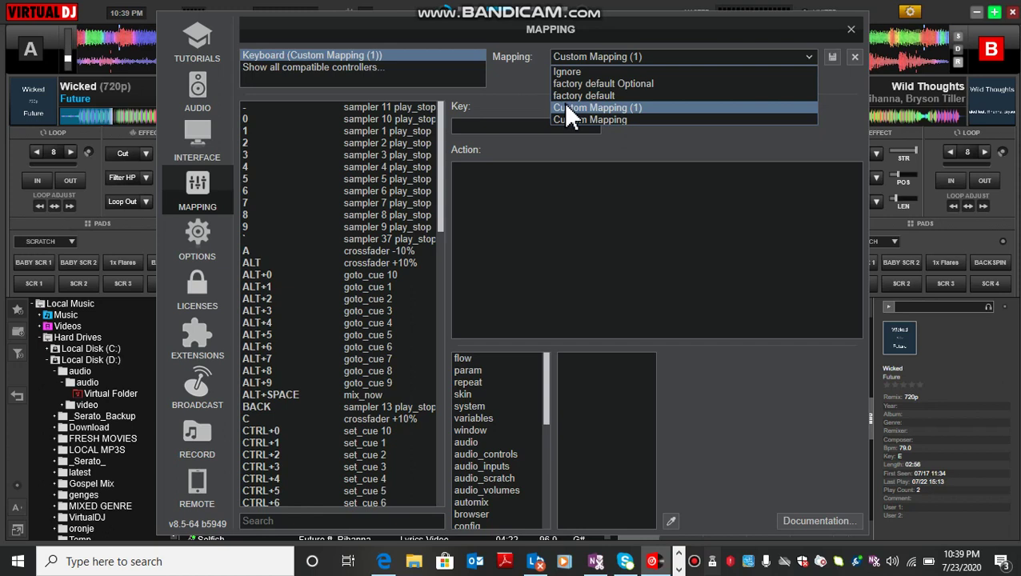
pyautogui.click(512, 89)
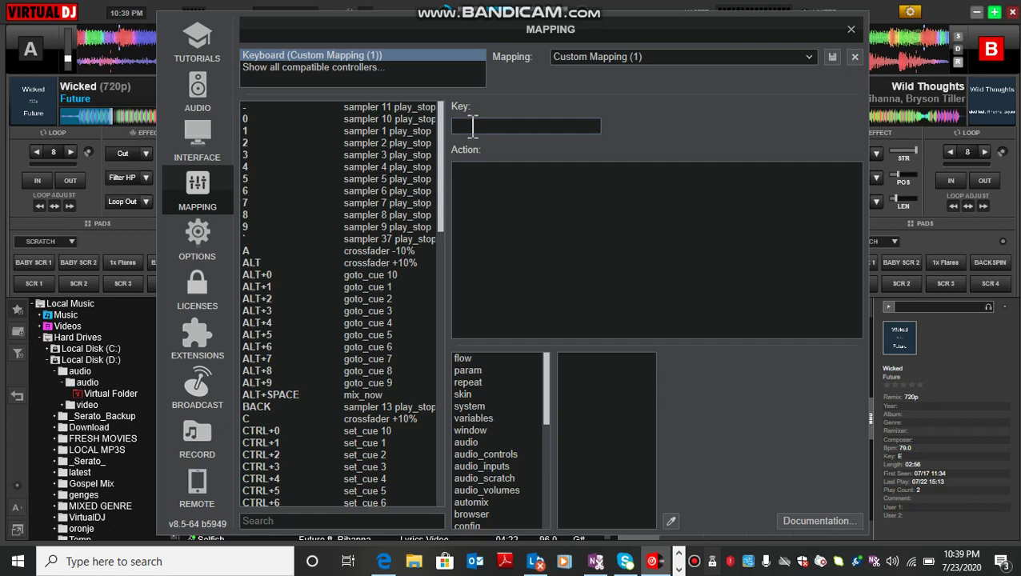
pyautogui.press('q')
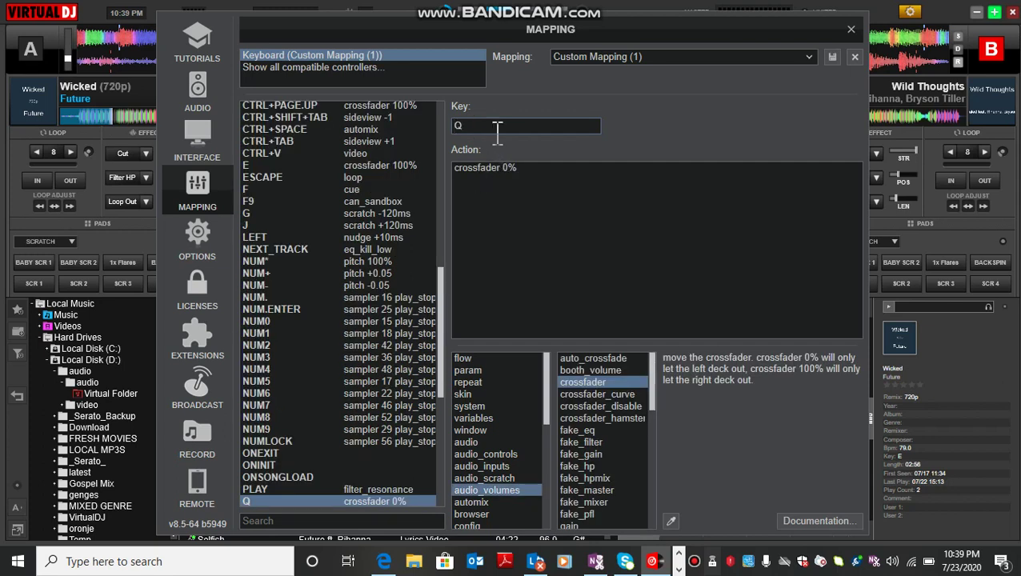
# - Look up key E (crossfader 100%) and key A (crossfader -10%) in Custom Mapping (1)
pyautogui.click(475, 125)
pyautogui.press('e')
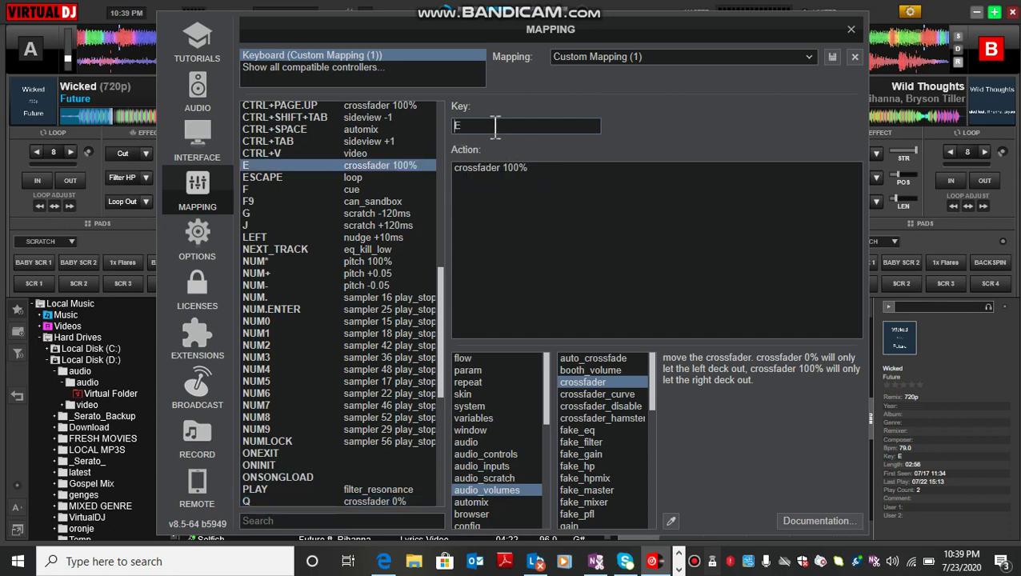
pyautogui.click(524, 183)
pyautogui.press('a')
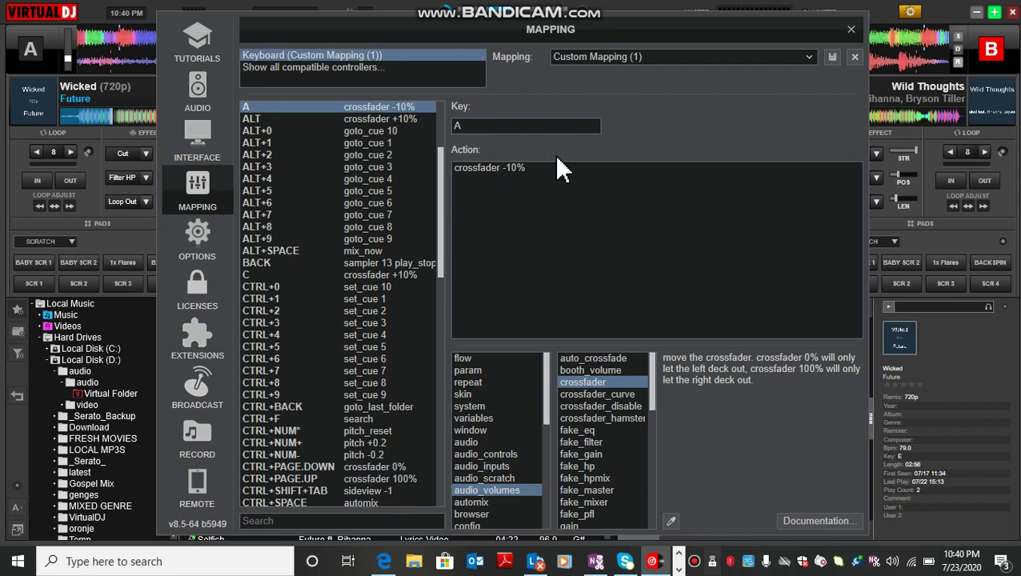
# - Lower the Mapping window, push the crossfader to deck B, step it left, then raise the window
pyautogui.moveTo(422, 46); pyautogui.dragTo(441, 513)
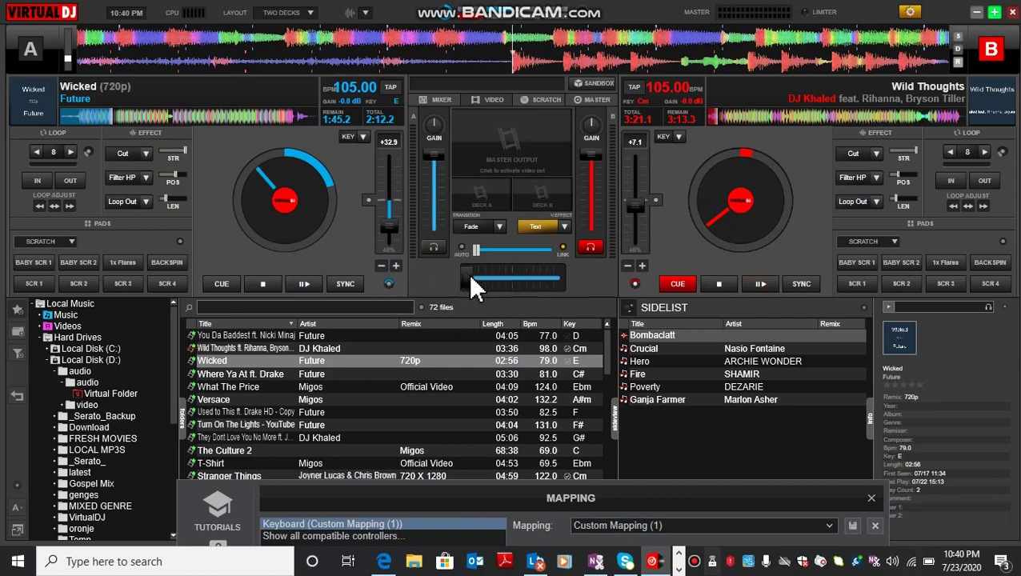
pyautogui.moveTo(472, 285); pyautogui.dragTo(560, 282)
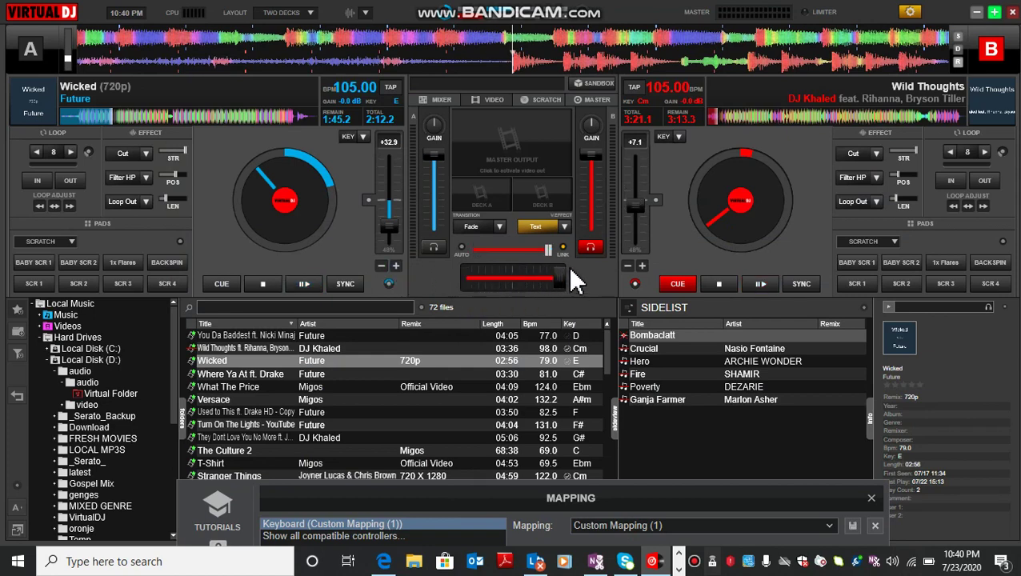
pyautogui.scroll(-2, 576, 282)
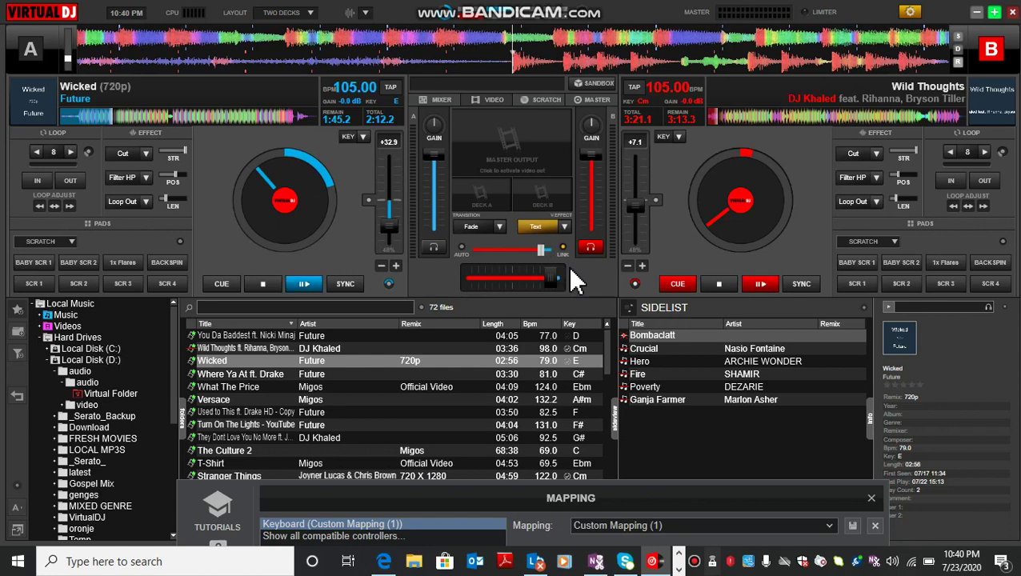
pyautogui.scroll(-2, 576, 282)
pyautogui.scroll(-2, 576, 282)
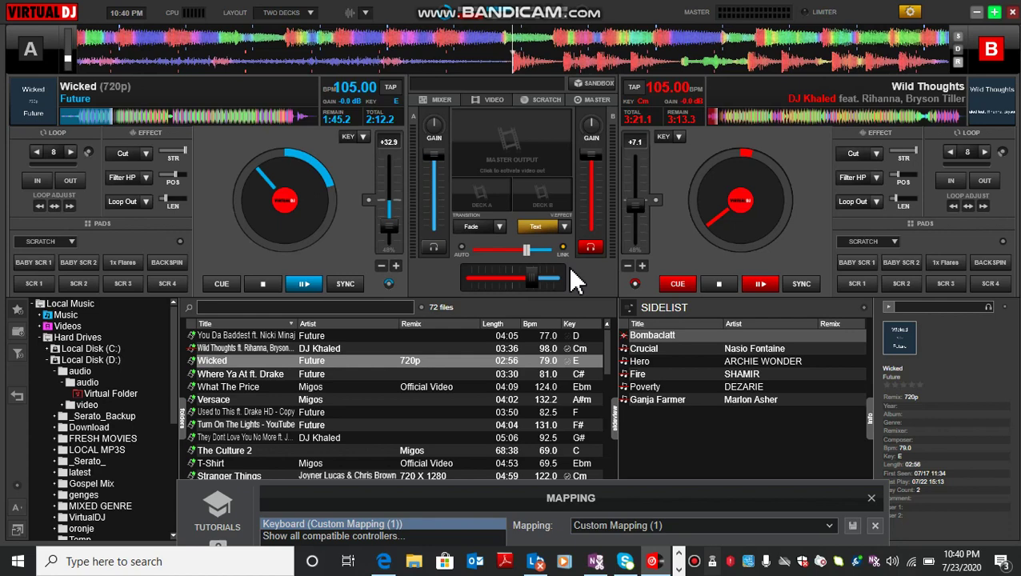
pyautogui.scroll(-1, 575, 280)
pyautogui.scroll(-1, 575, 280)
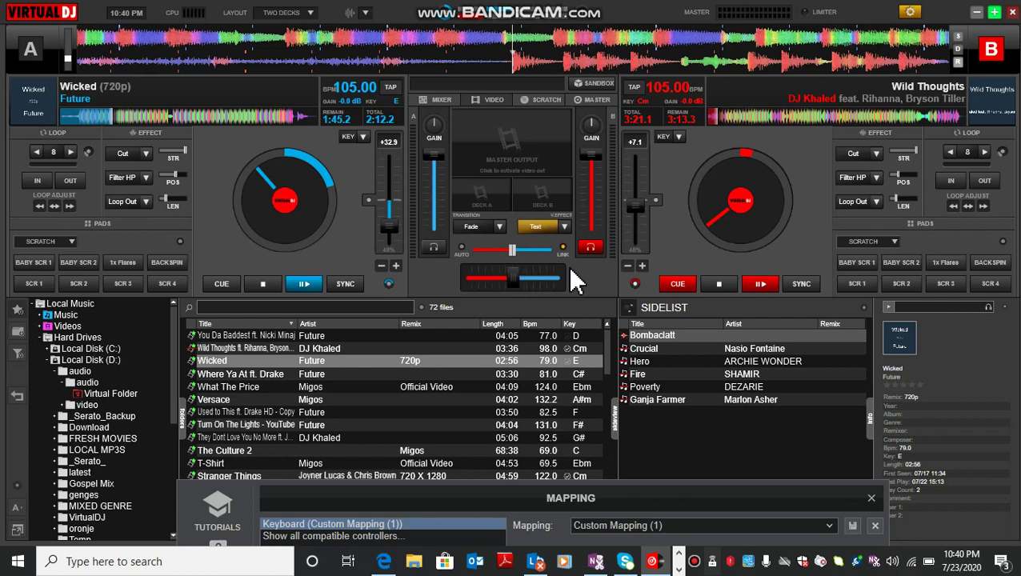
pyautogui.scroll(-1, 570, 270)
pyautogui.scroll(-1, 571, 271)
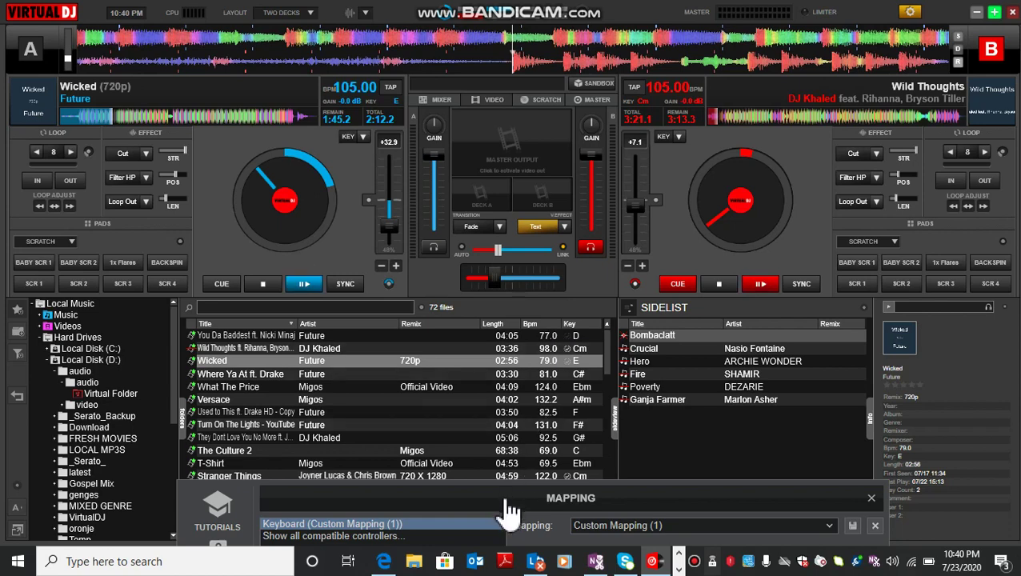
pyautogui.moveTo(506, 510); pyautogui.dragTo(520, 180)
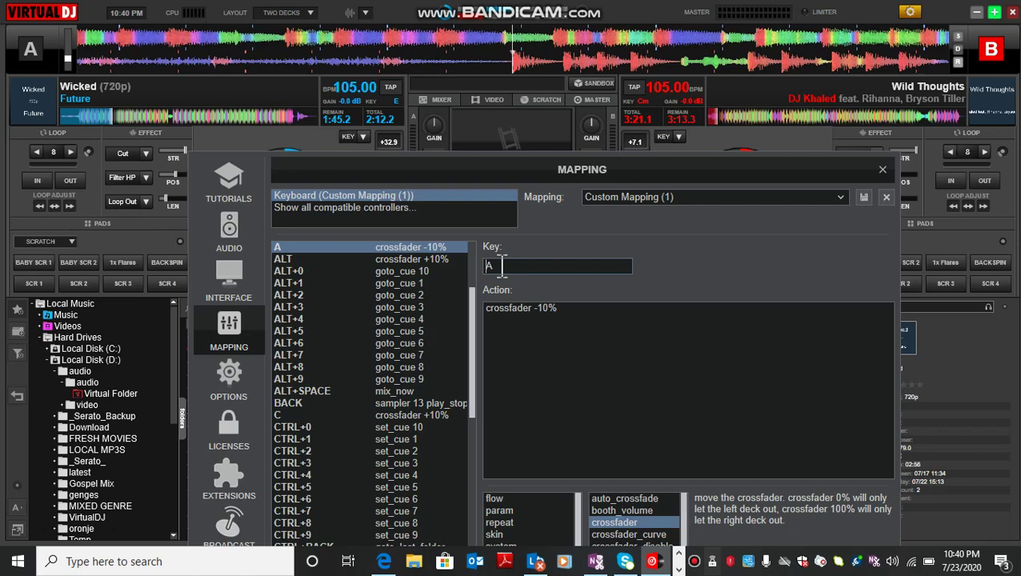
# - Compare the mappings of keys D and A, then show key C's crossfader +10% action
pyautogui.press('d')
pyautogui.press('a')
pyautogui.press('d')
pyautogui.press('a')
pyautogui.press('c')
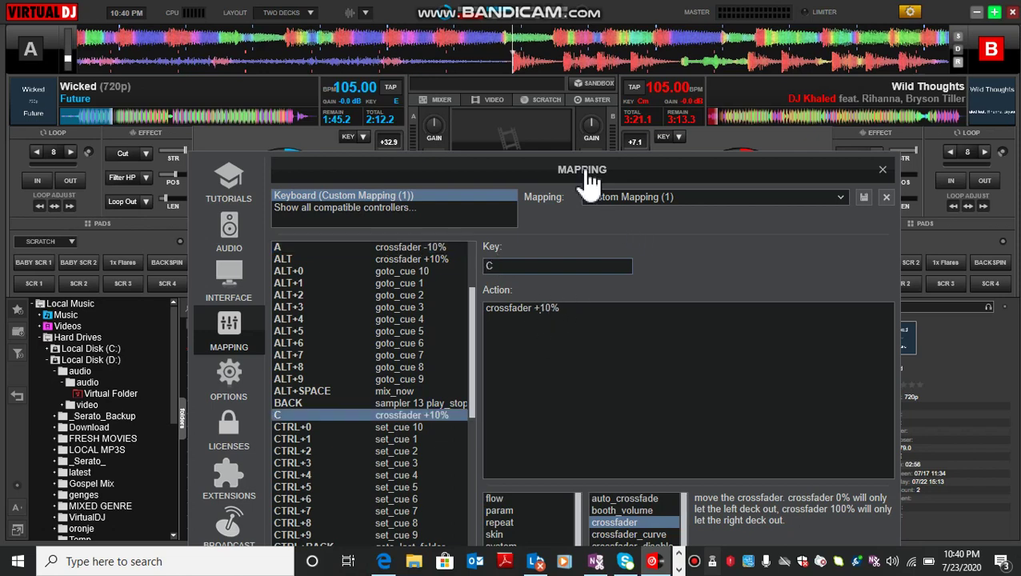
# - Nudge the crossfader twice toward deck B, then raise the Mapping window and select C's action
pyautogui.moveTo(588, 183); pyautogui.dragTo(630, 458)
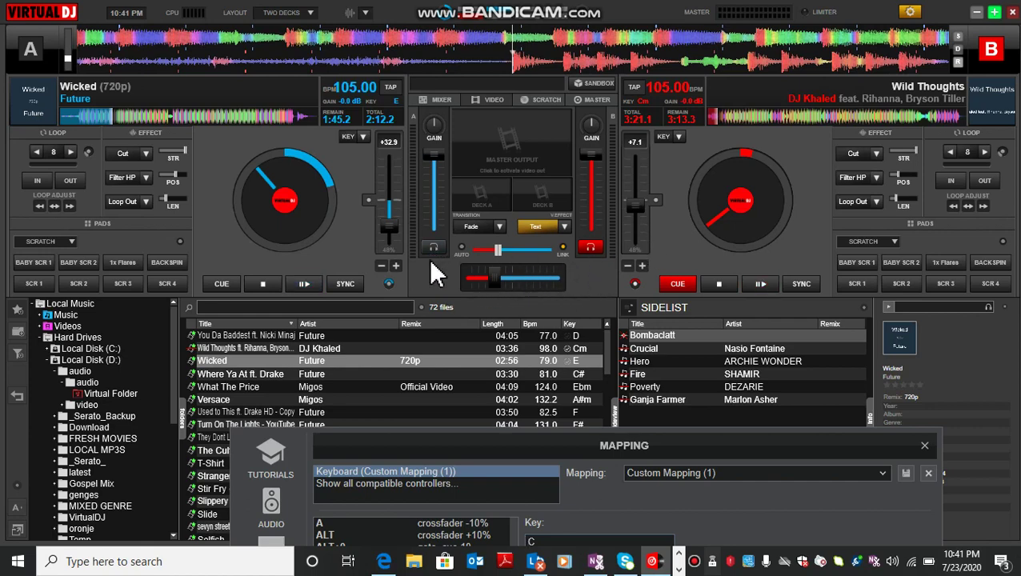
pyautogui.press('alt')
pyautogui.press('alt')
pyautogui.press('alt')
pyautogui.press('alt')
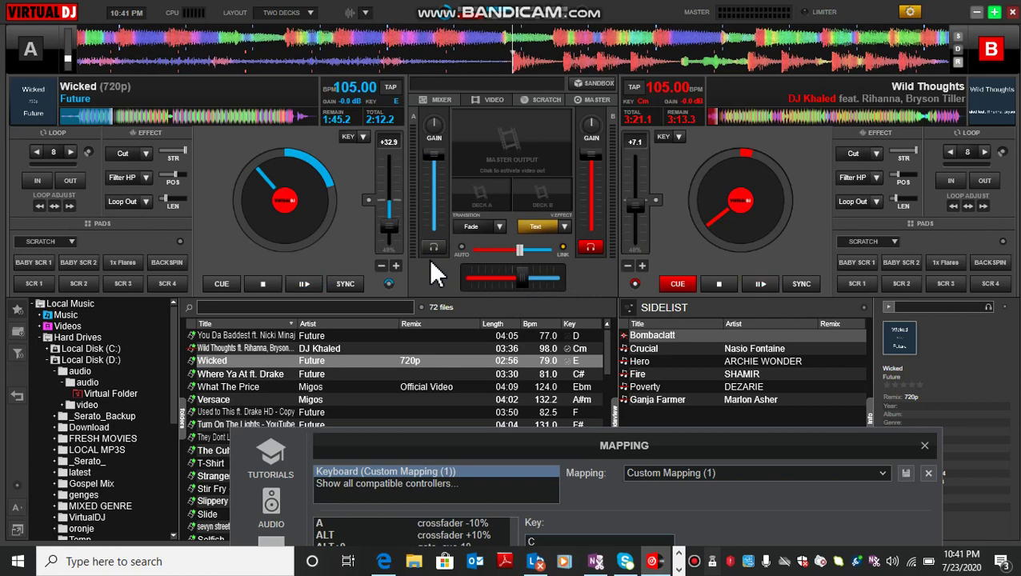
pyautogui.press('alt')
pyautogui.press('alt')
pyautogui.press('alt')
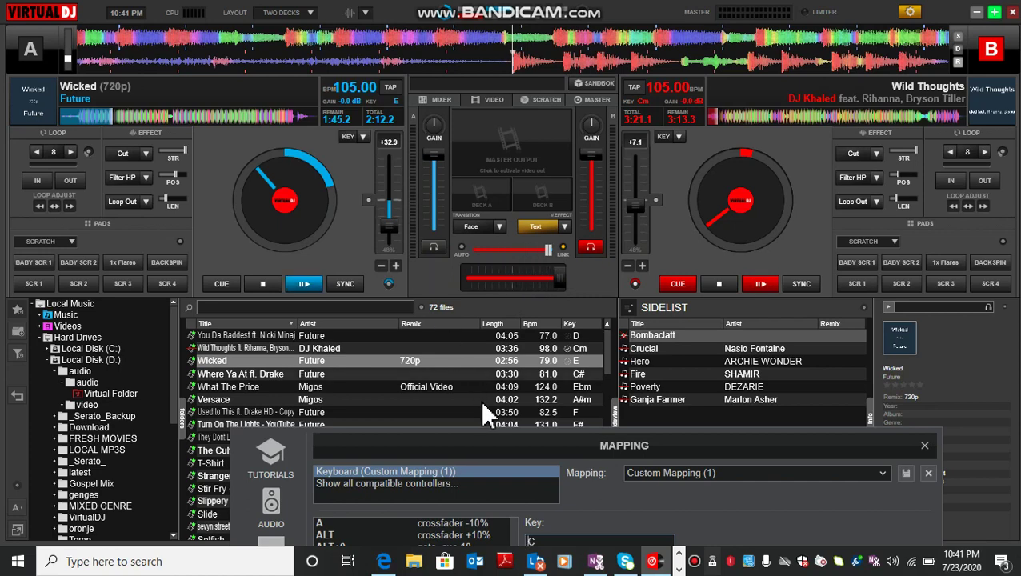
pyautogui.moveTo(496, 452); pyautogui.dragTo(541, 23)
pyautogui.click(652, 148)
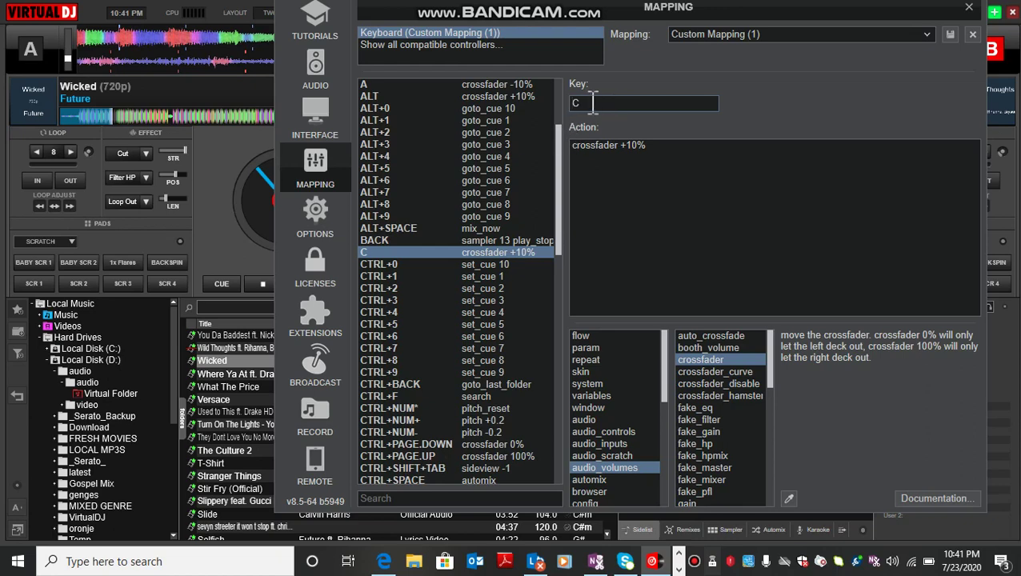
# - Show key 1's sampler 1 play_stop mapping and lower the window to uncover the decks
pyautogui.press('1')
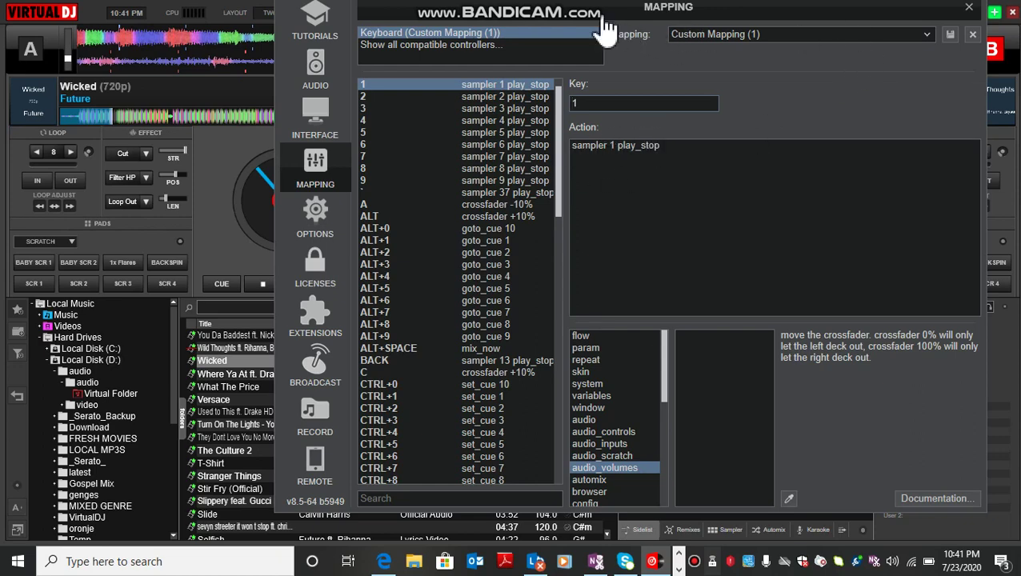
pyautogui.moveTo(605, 28); pyautogui.dragTo(601, 401)
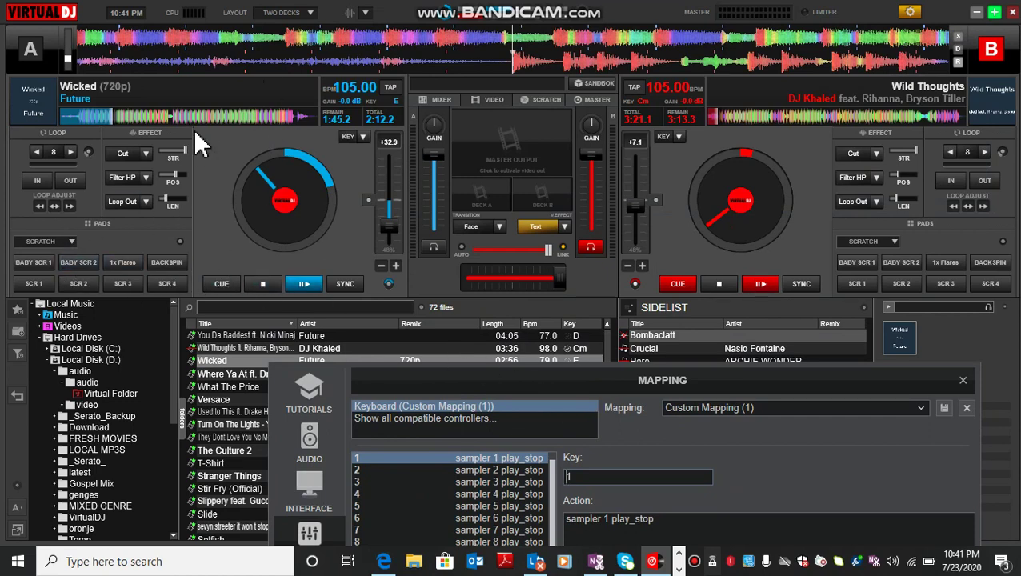
# - Make deck A active, jump its track back, confirm key 2 maps to sampler 2 play_stop, and view Tutorials
pyautogui.click(28, 50)
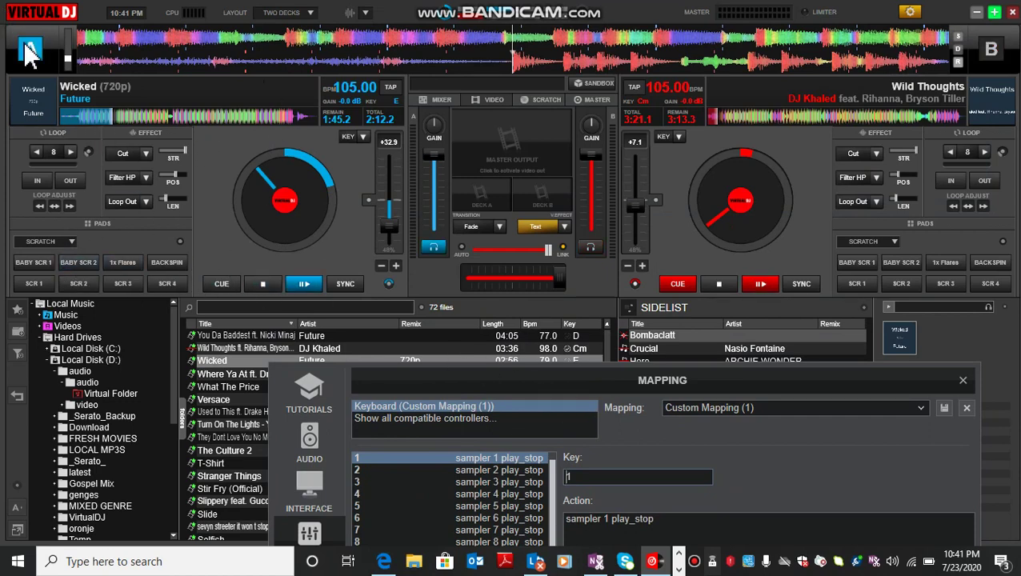
pyautogui.click(76, 117)
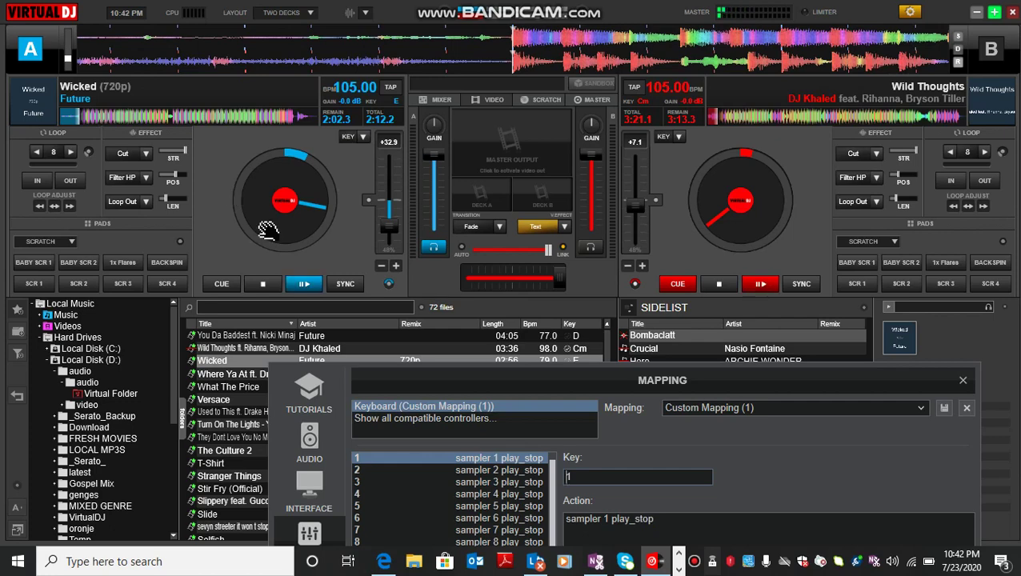
pyautogui.moveTo(412, 380); pyautogui.dragTo(428, 225)
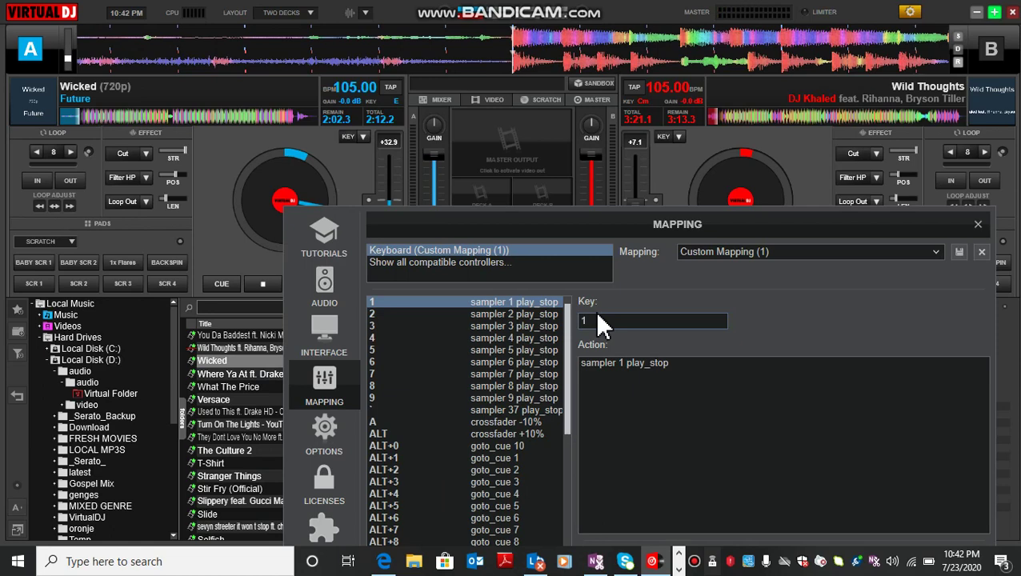
pyautogui.press('Down')
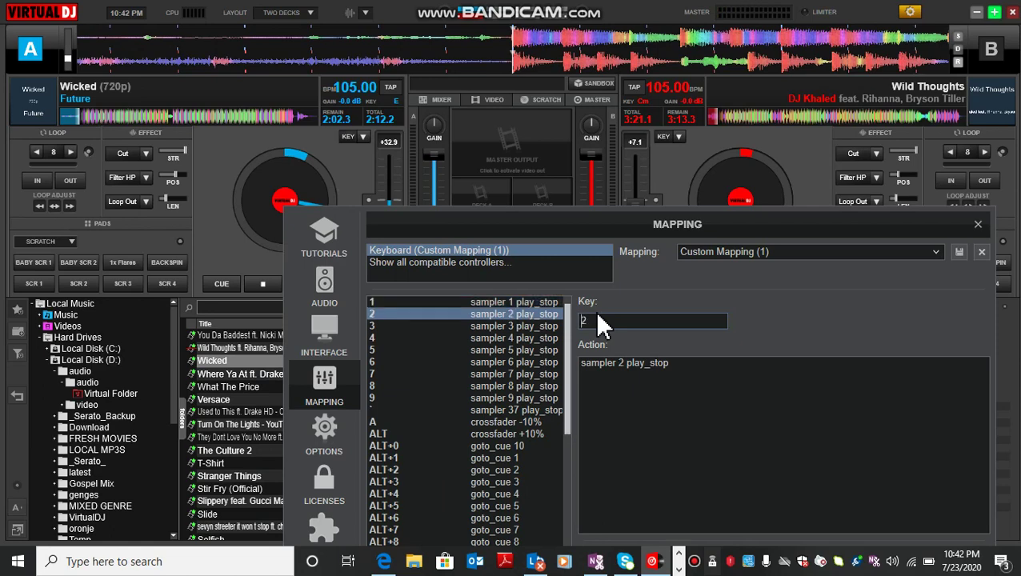
pyautogui.click(358, 228)
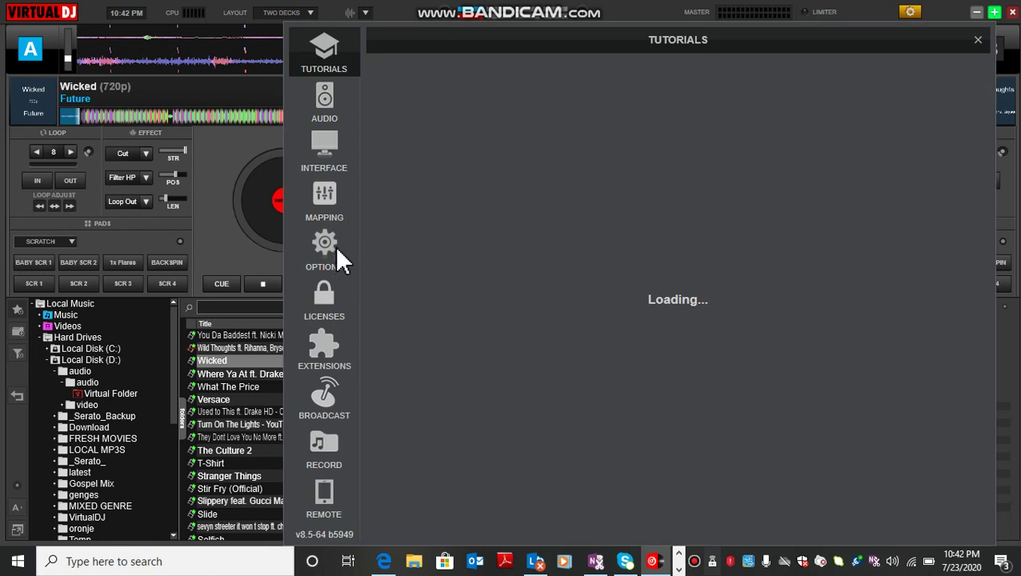
# - Return to the keyboard mapping list showing key 2, reposition the settings window, then close Settings
pyautogui.click(330, 200)
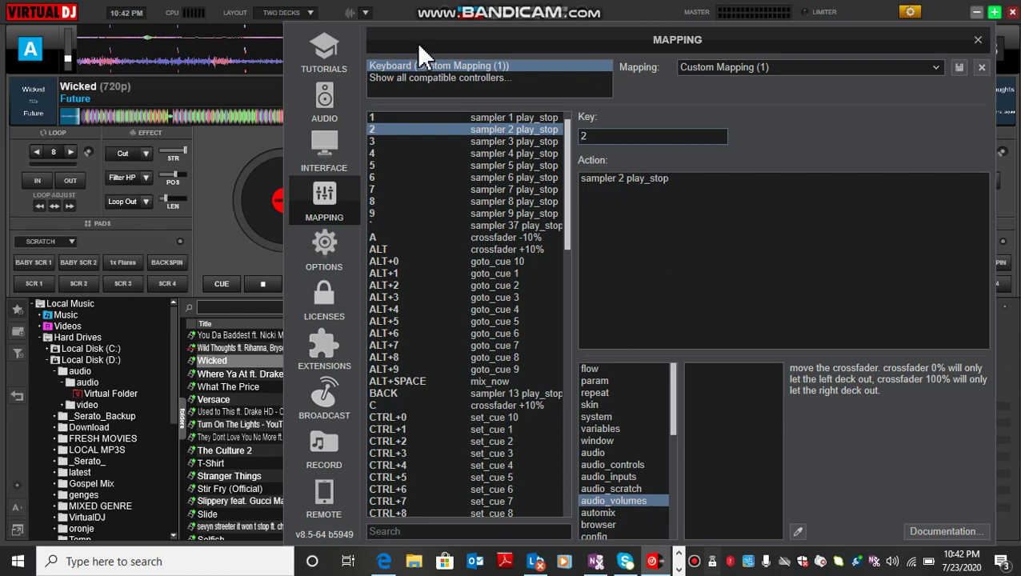
pyautogui.moveTo(416, 44); pyautogui.dragTo(404, 404)
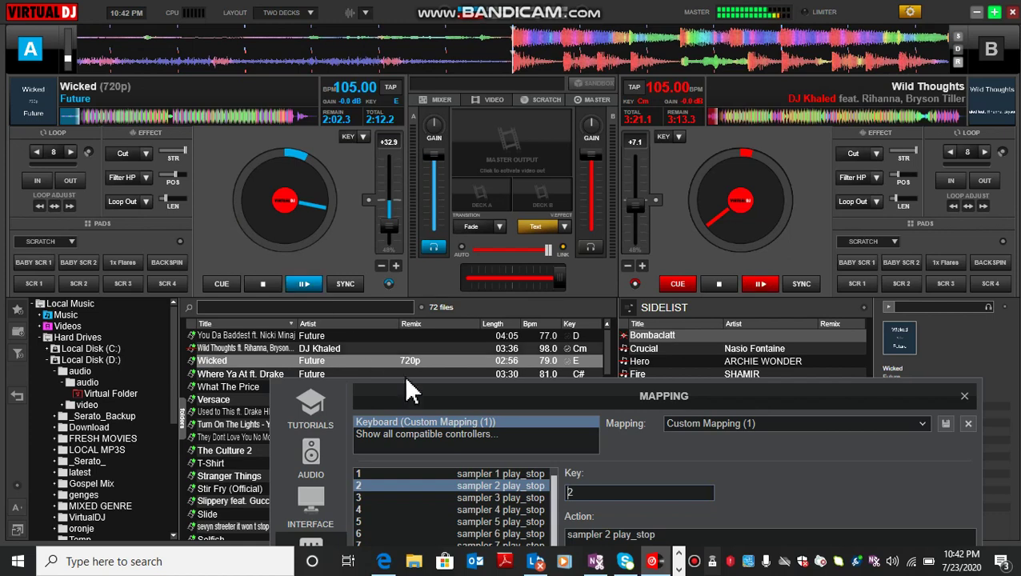
pyautogui.moveTo(462, 399); pyautogui.dragTo(430, 79)
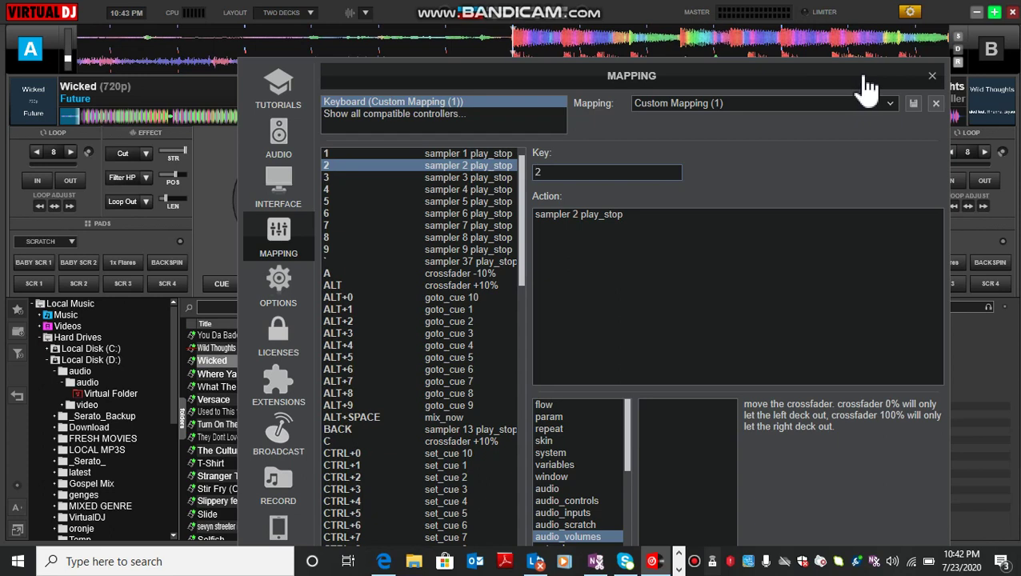
pyautogui.click(932, 76)
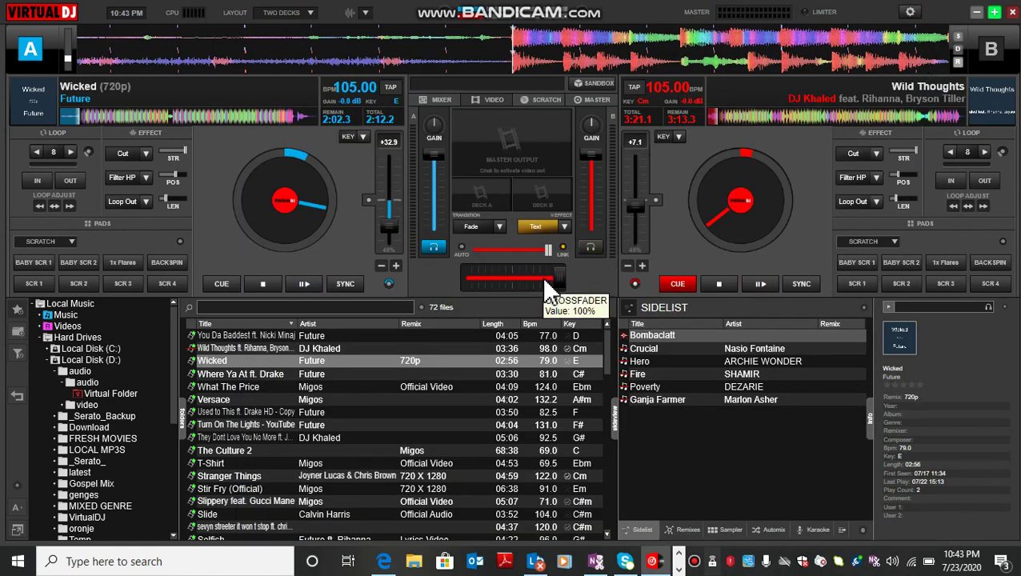
# - Set the crossfader fully to deck A, then enlarge and reposition the video output window to uncover the decks
pyautogui.moveTo(549, 285); pyautogui.dragTo(415, 278)
pyautogui.click(495, 164)
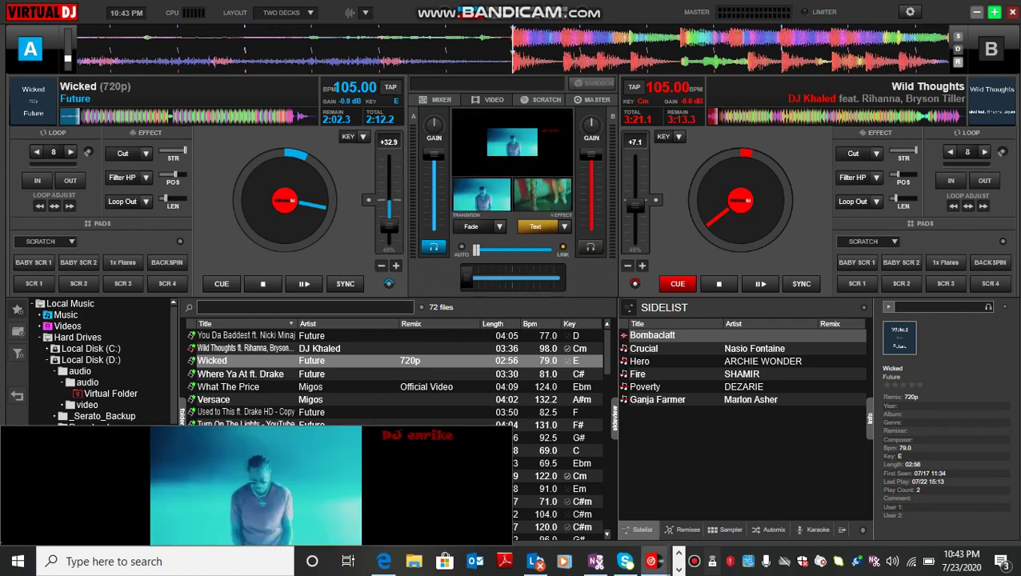
pyautogui.moveTo(365, 504); pyautogui.dragTo(596, 304)
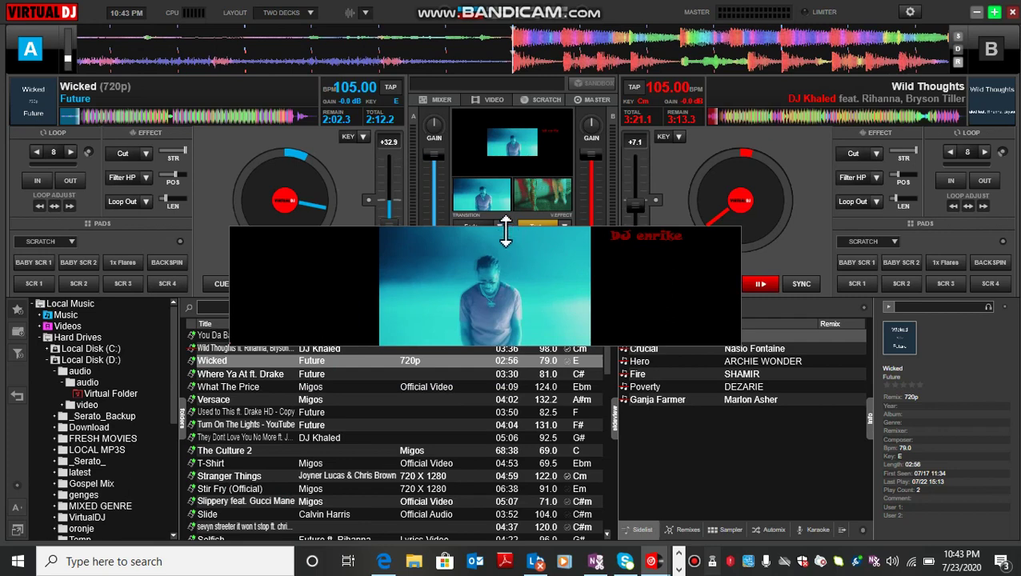
pyautogui.moveTo(497, 234); pyautogui.dragTo(491, 167)
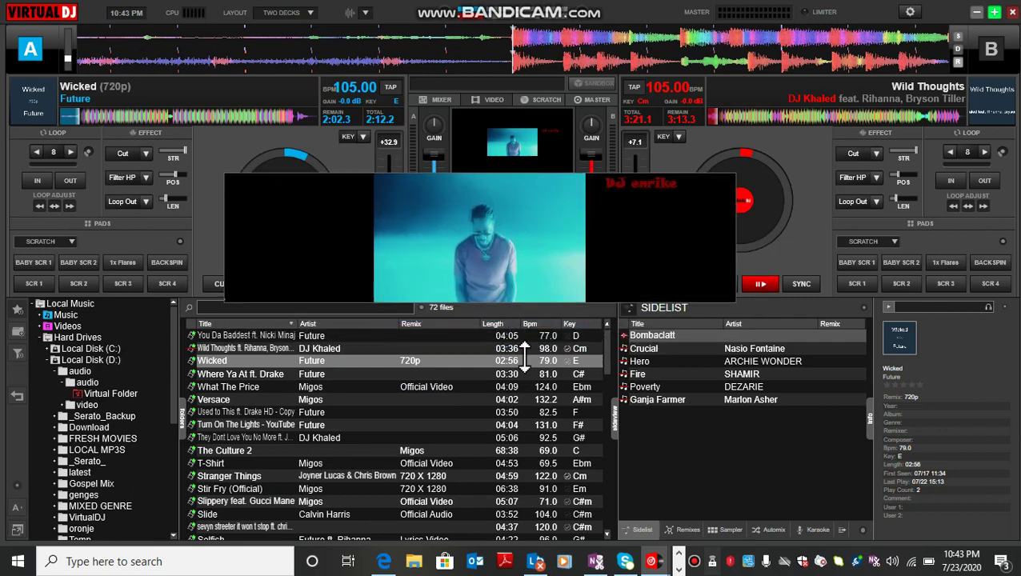
pyautogui.moveTo(508, 293); pyautogui.dragTo(515, 417)
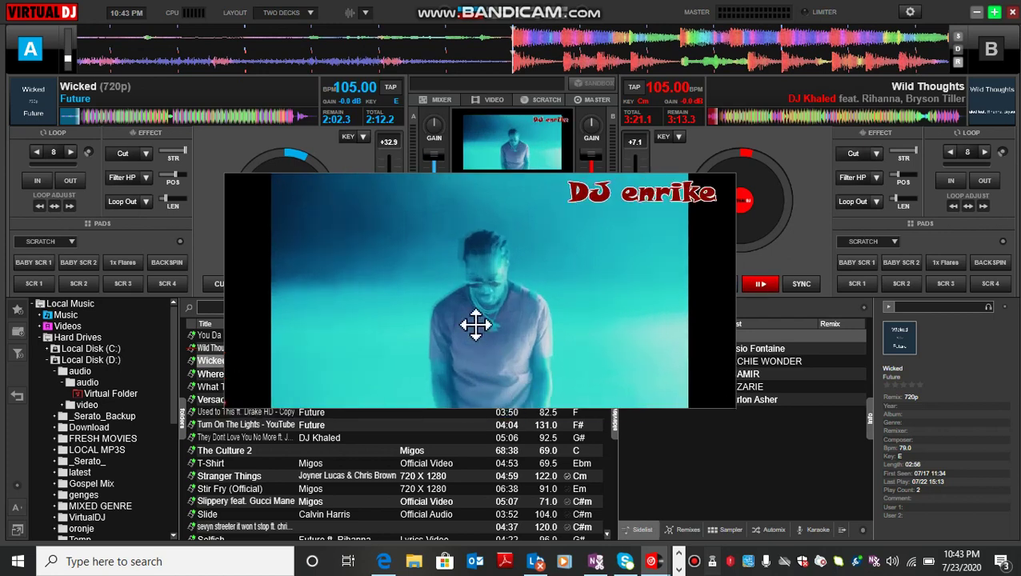
pyautogui.moveTo(474, 326); pyautogui.dragTo(518, 494)
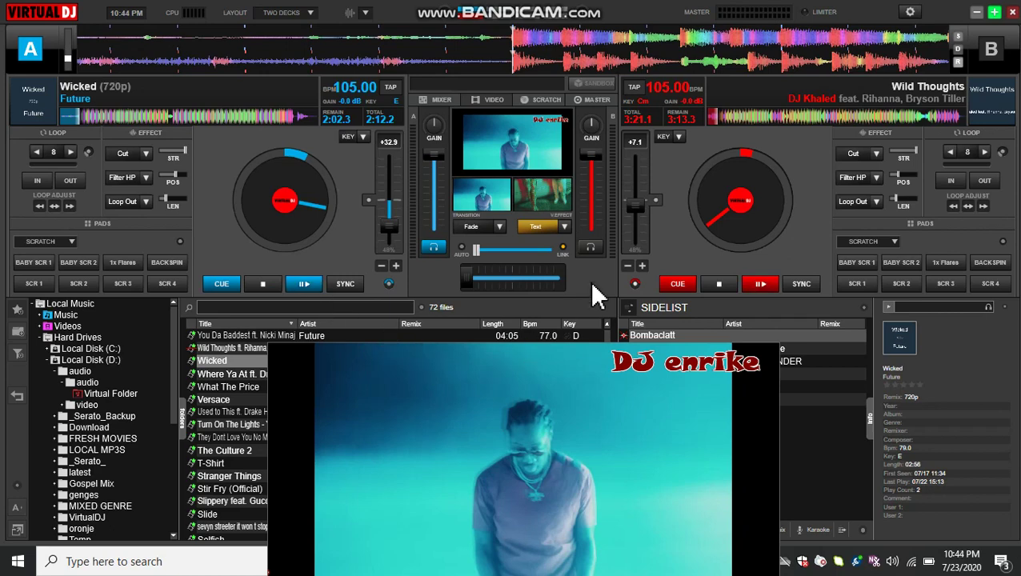
pyautogui.click(910, 12)
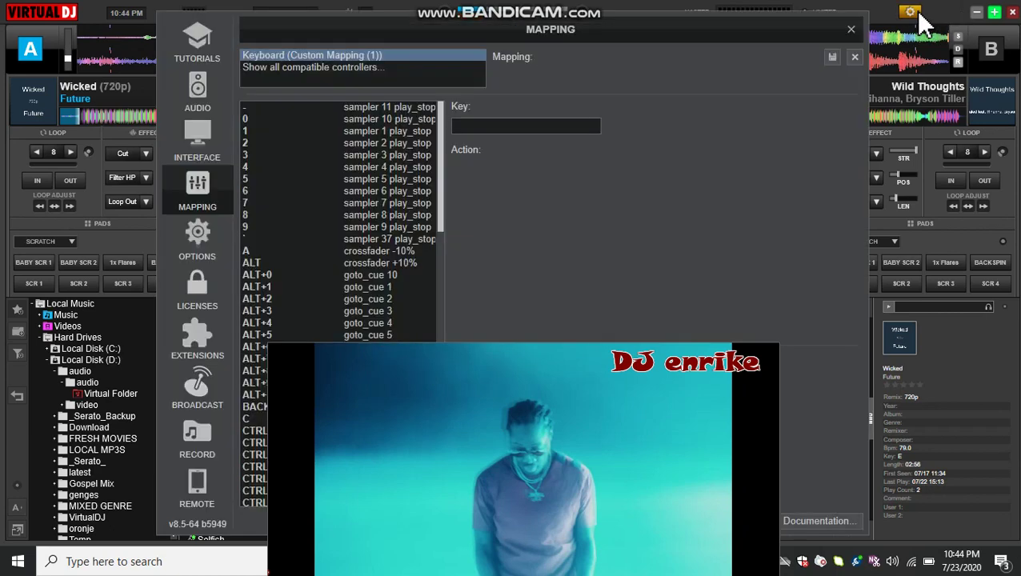
pyautogui.click(481, 125)
pyautogui.press('f')
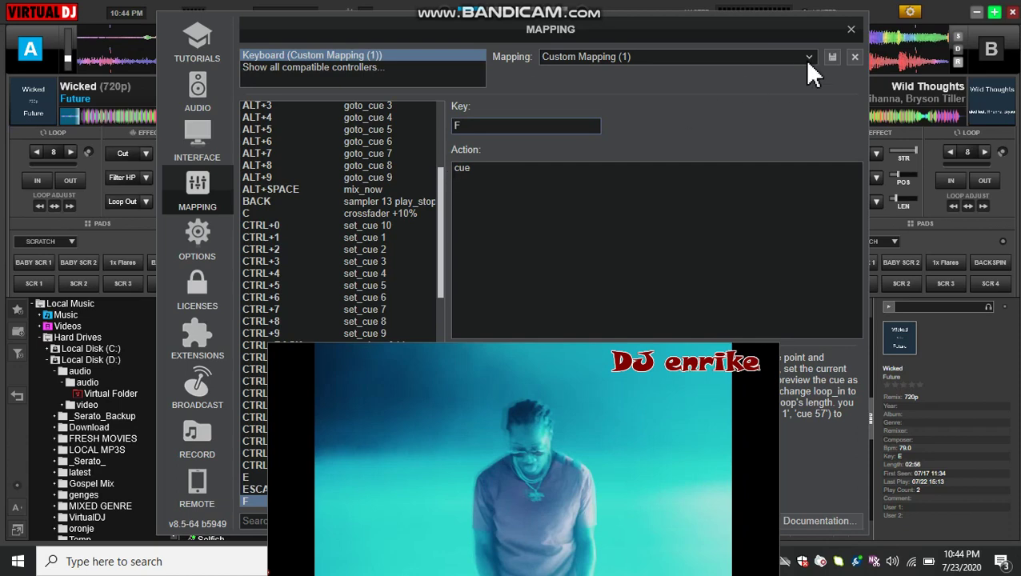
pyautogui.click(851, 30)
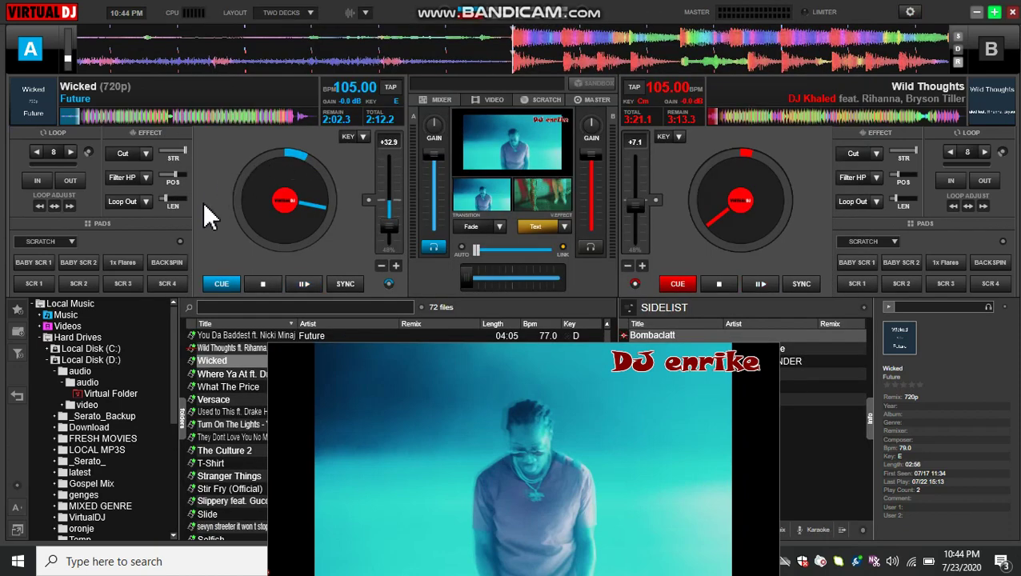
# - Play deck A, then send both decks back to their cue points
pyautogui.press('space')
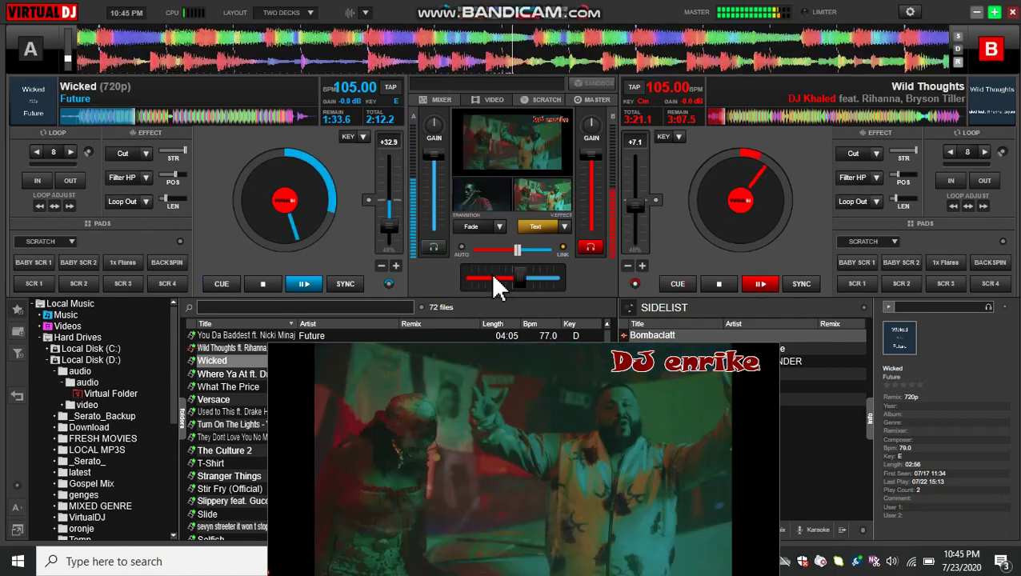
pyautogui.scroll(5, 493, 280)
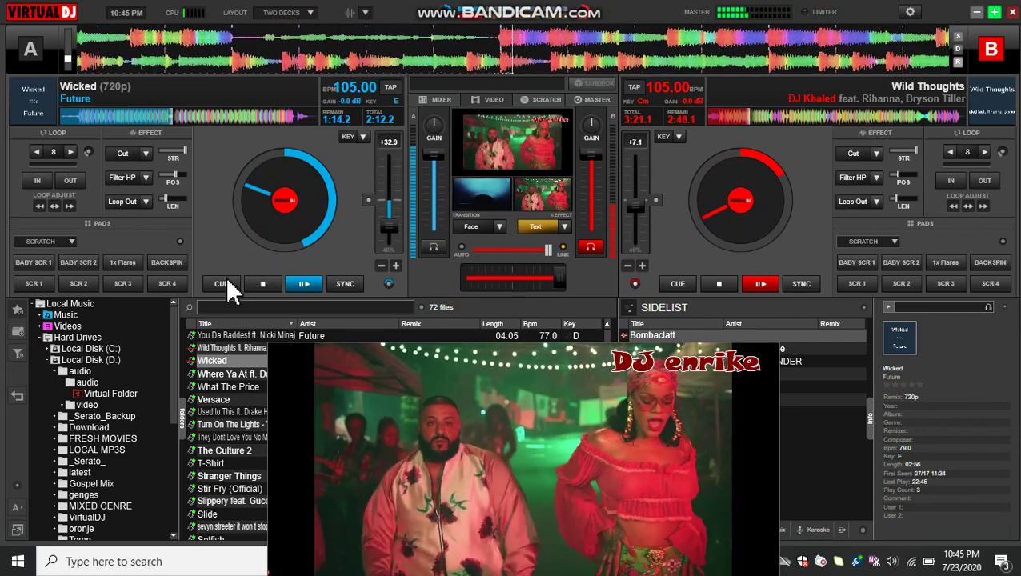
pyautogui.click(227, 281)
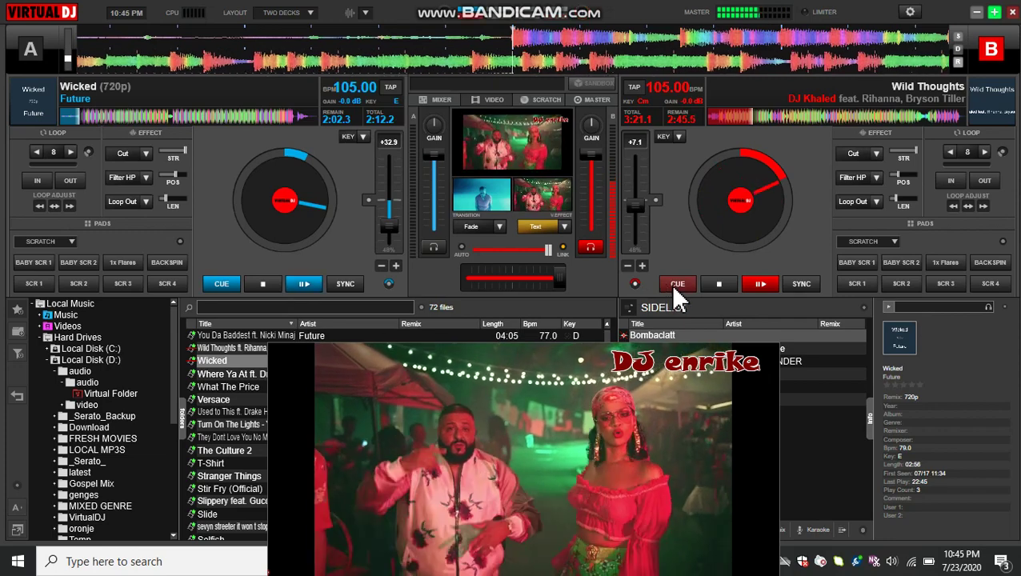
pyautogui.click(672, 285)
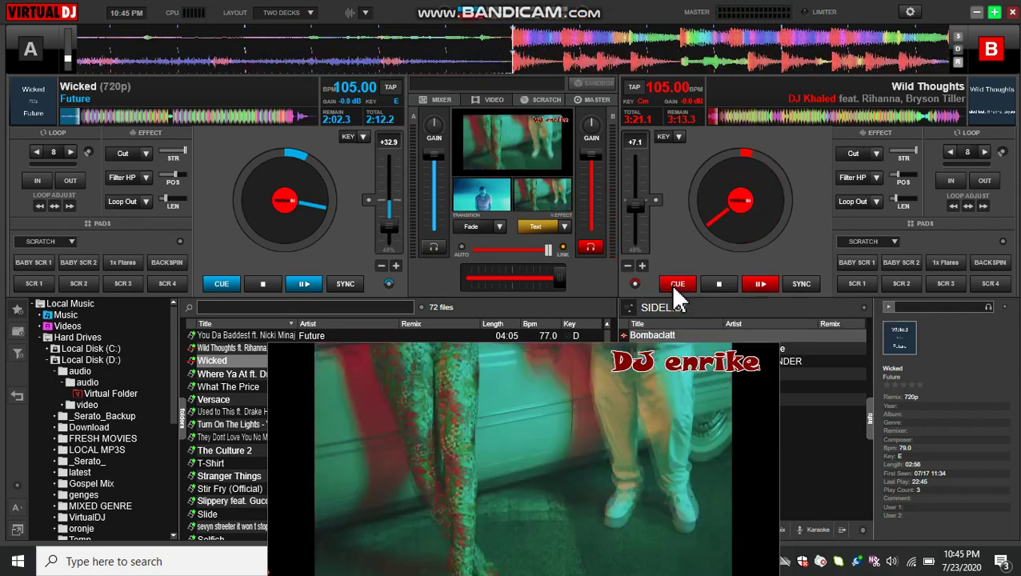
# - Close the video output window, reopen the keyboard mapping settings, and bring up the screen recorder
pyautogui.click(516, 152)
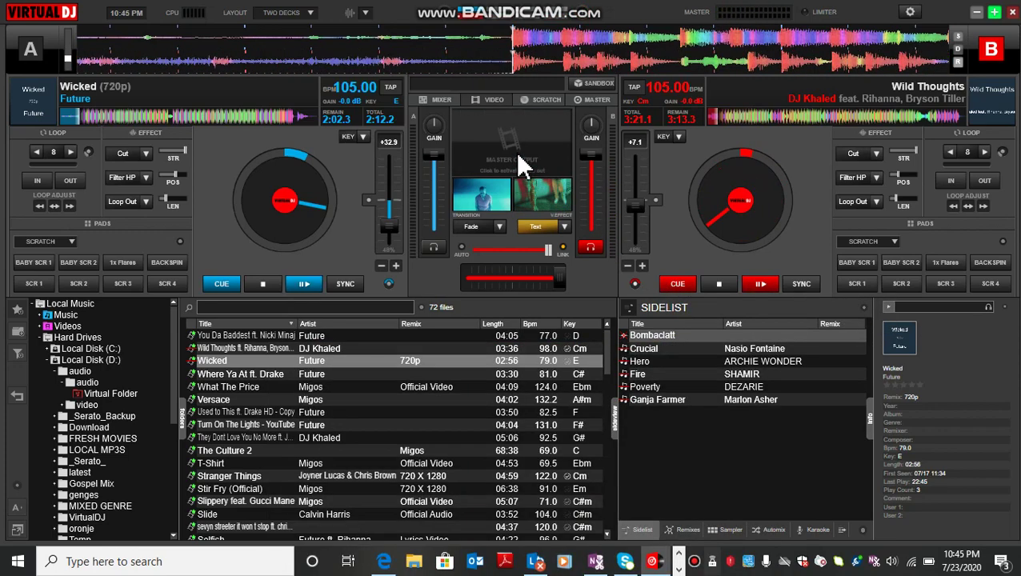
pyautogui.click(917, 16)
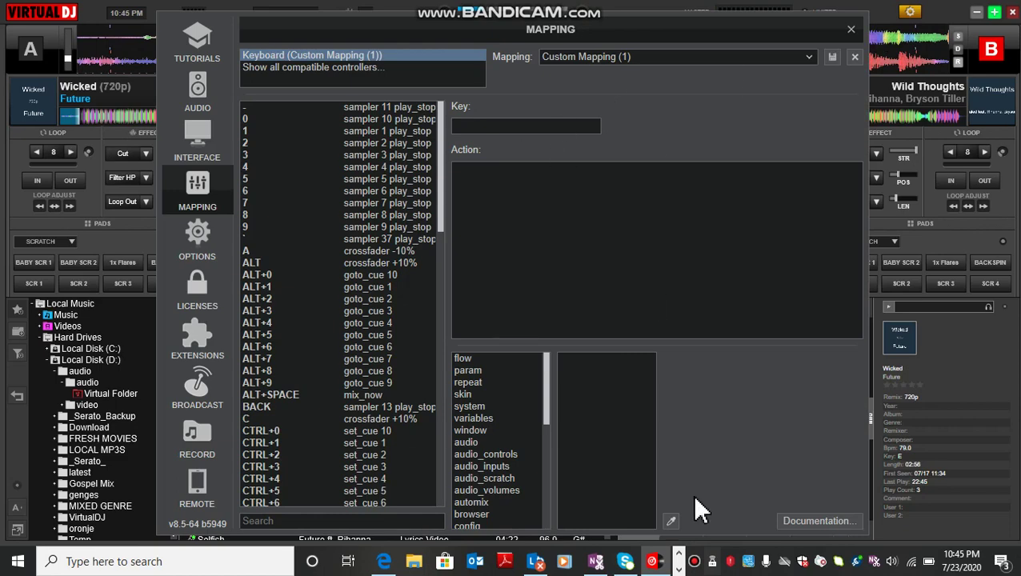
pyautogui.click(694, 561)
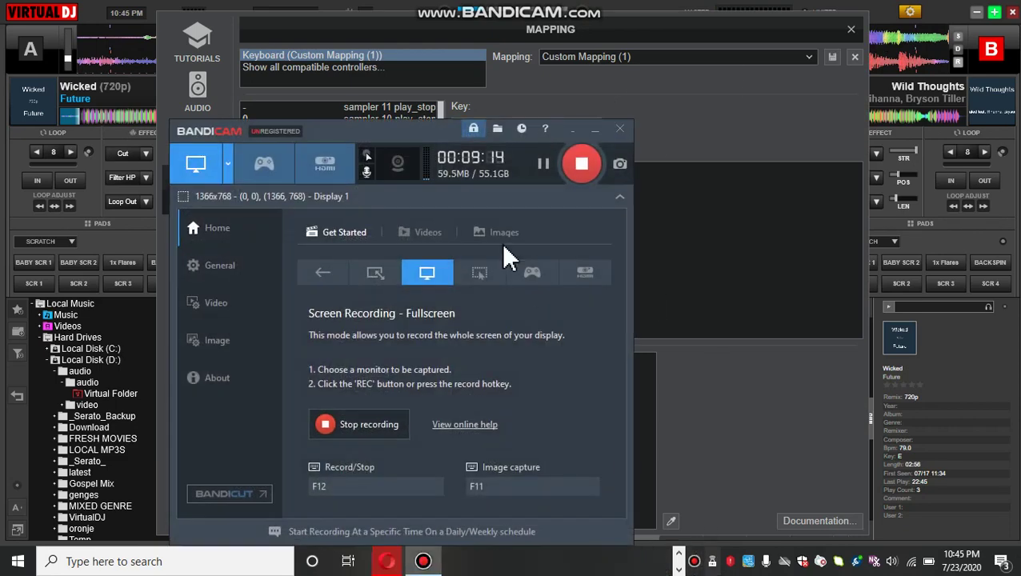